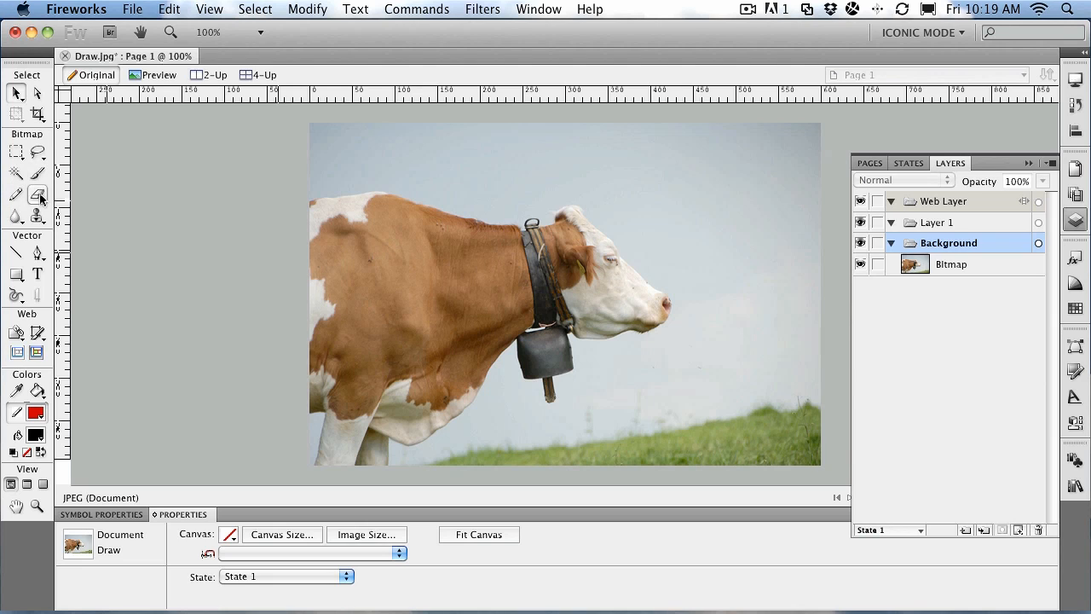
click(17, 221)
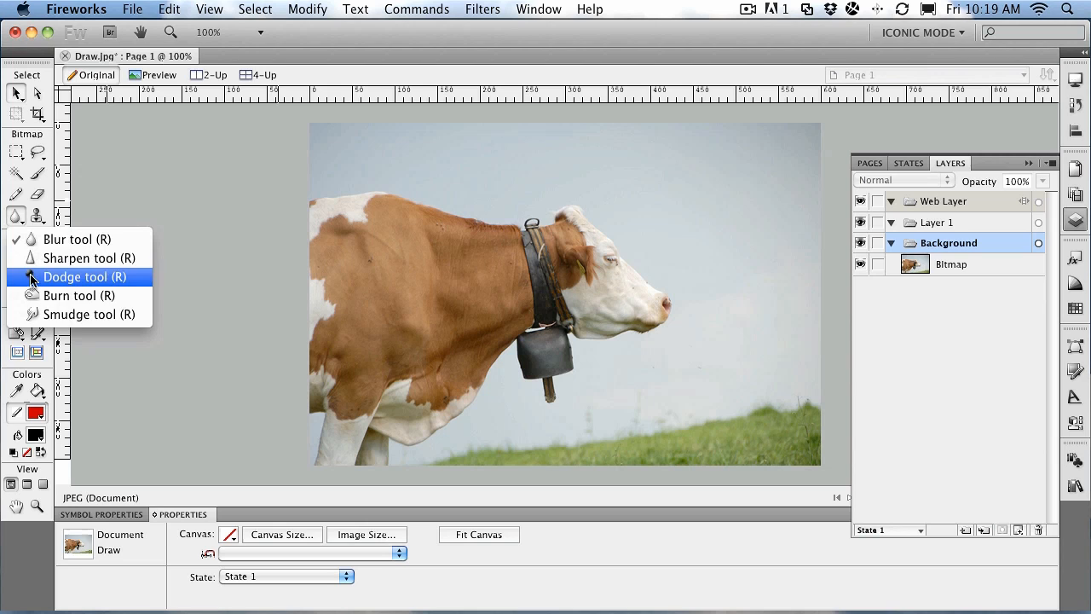
click(42, 240)
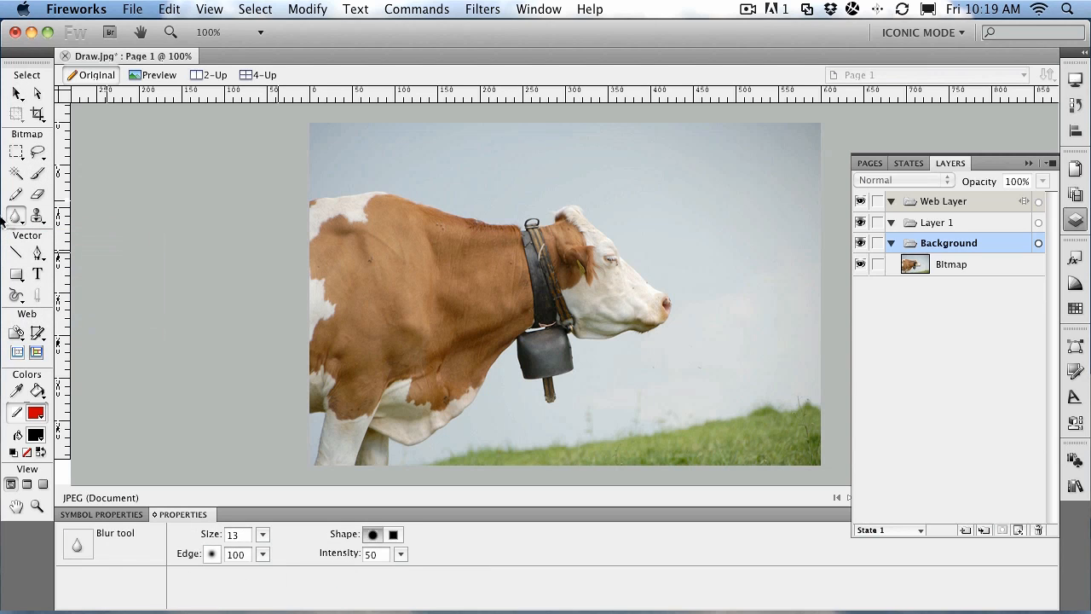
Set up the Brush tool with a Charcoal Pastel stroke, edge softness 20 and Grain texture at 24%
click(37, 174)
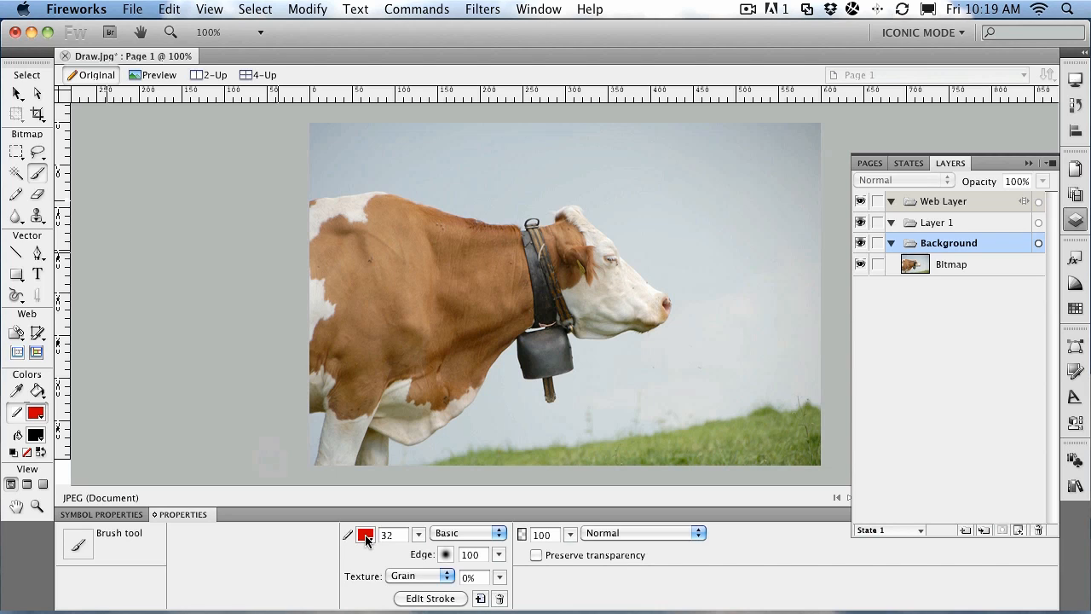
click(491, 532)
mouse_move(491, 599)
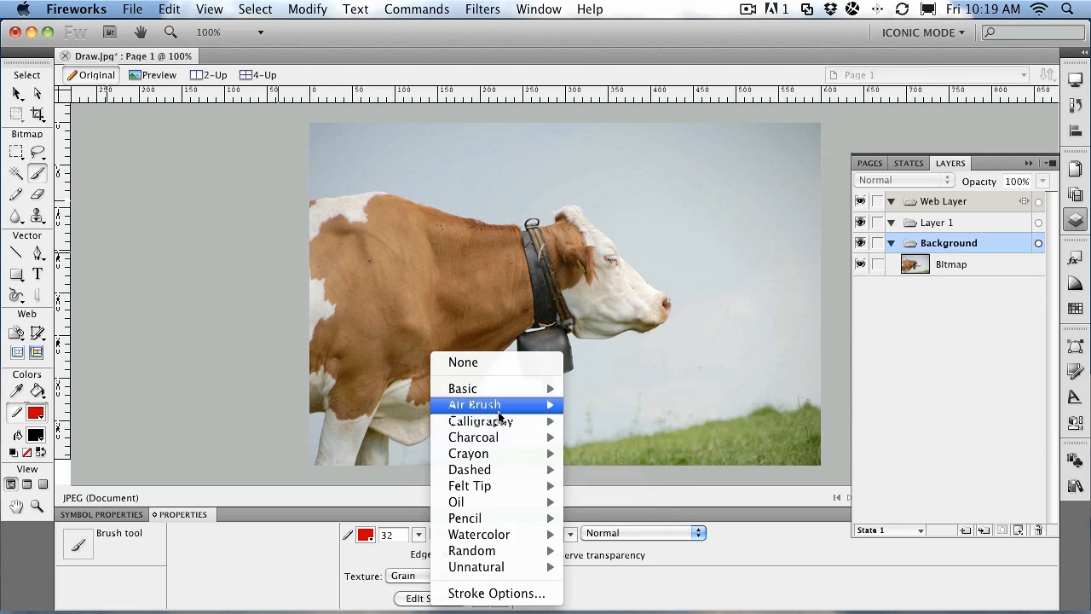
mouse_move(519, 426)
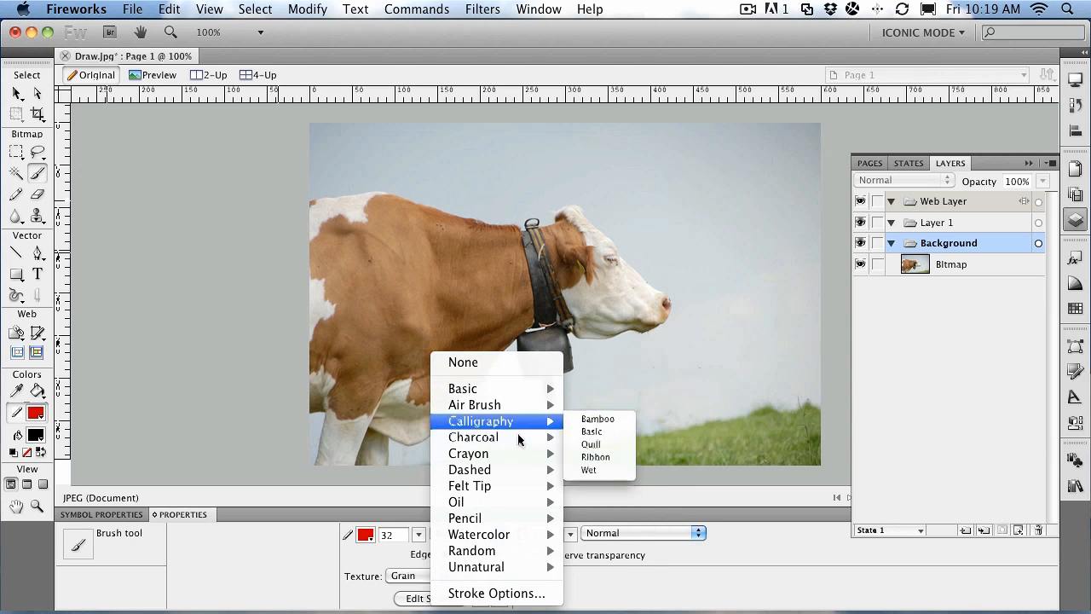
mouse_move(514, 457)
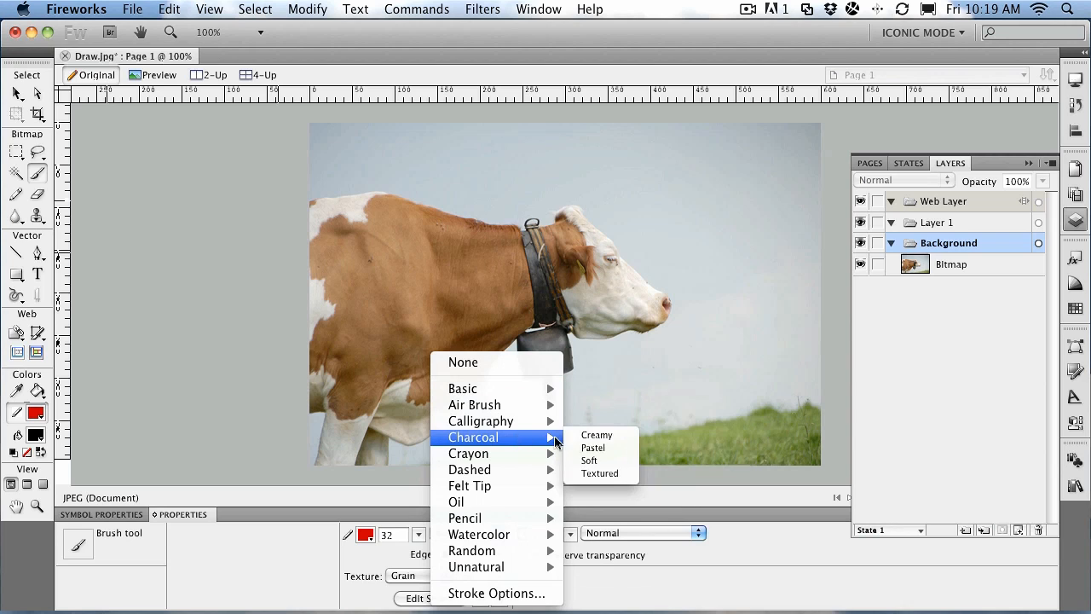
click(588, 448)
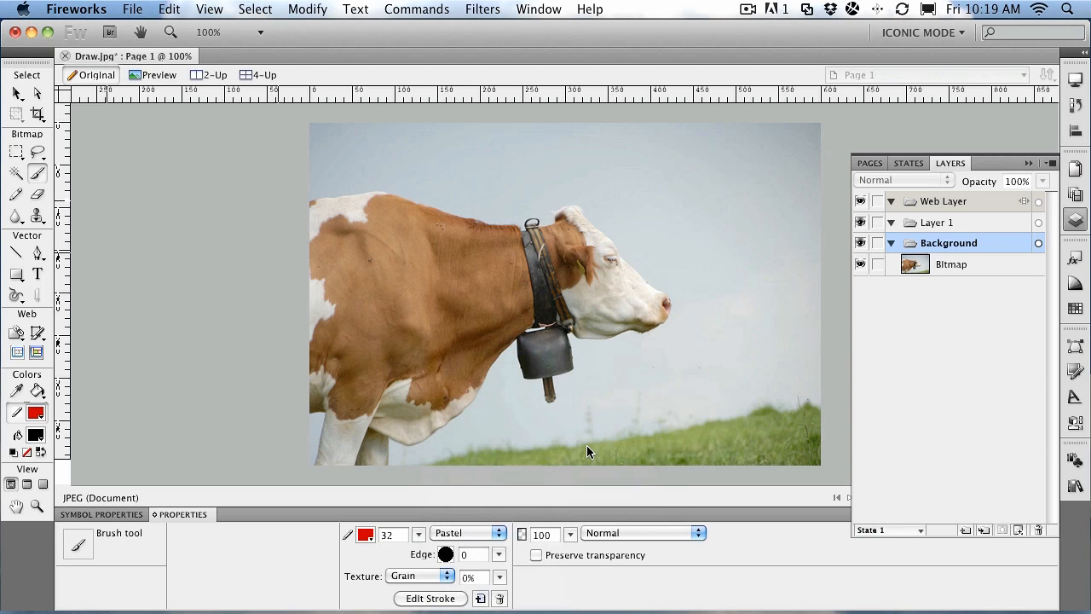
click(498, 554)
drag(500, 548, 499, 535)
Paint a red Pastel brush stroke across the cow from its flank to its muzzle, and undo it
mouse_move(337, 277)
mouse_down()
mouse_move(430, 283)
mouse_move(467, 302)
mouse_move(520, 277)
mouse_move(640, 300)
mouse_up()
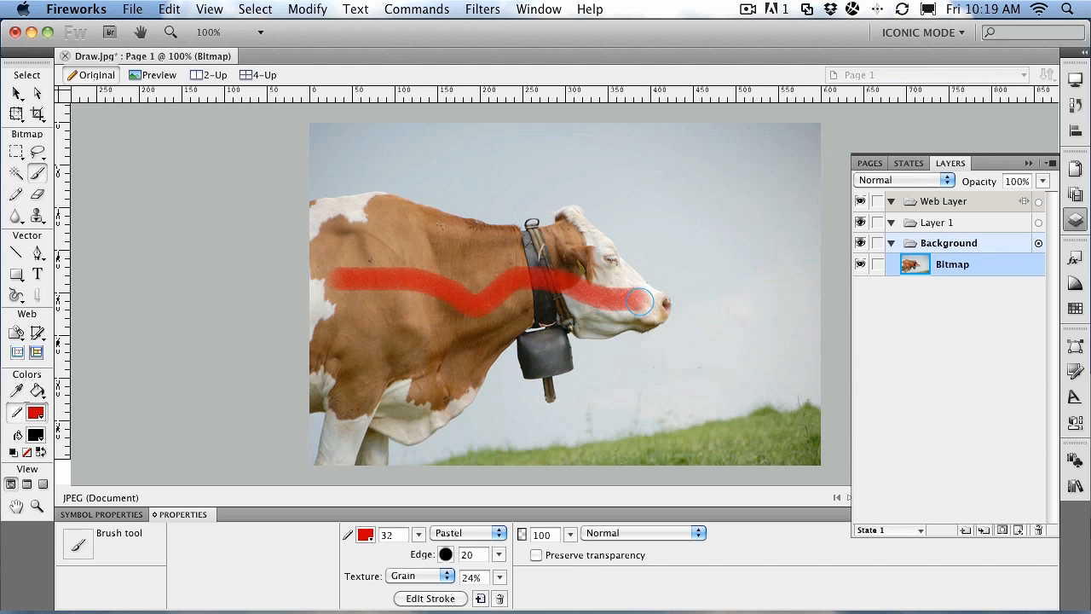
key(super+z)
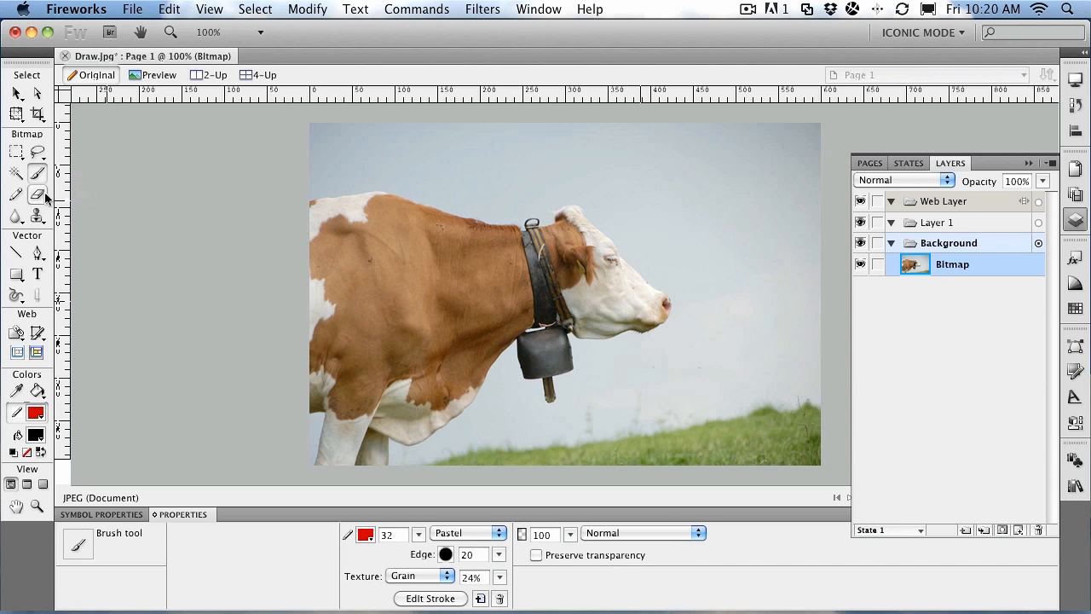
Draw a freehand line across the cow's body with the Pencil tool, using color #CC0000 and Normal blend mode
click(17, 195)
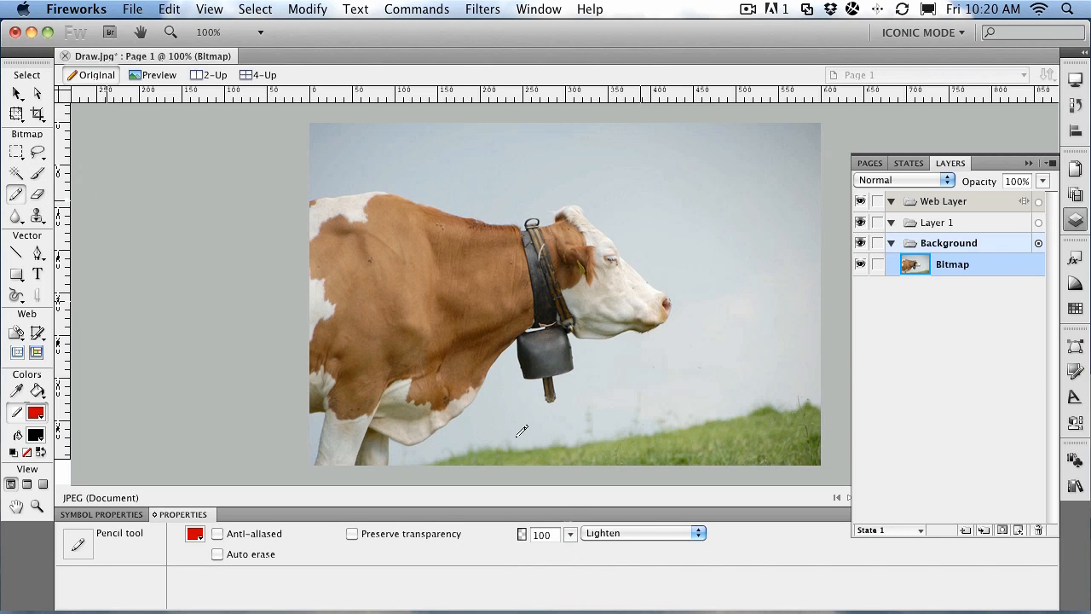
click(641, 533)
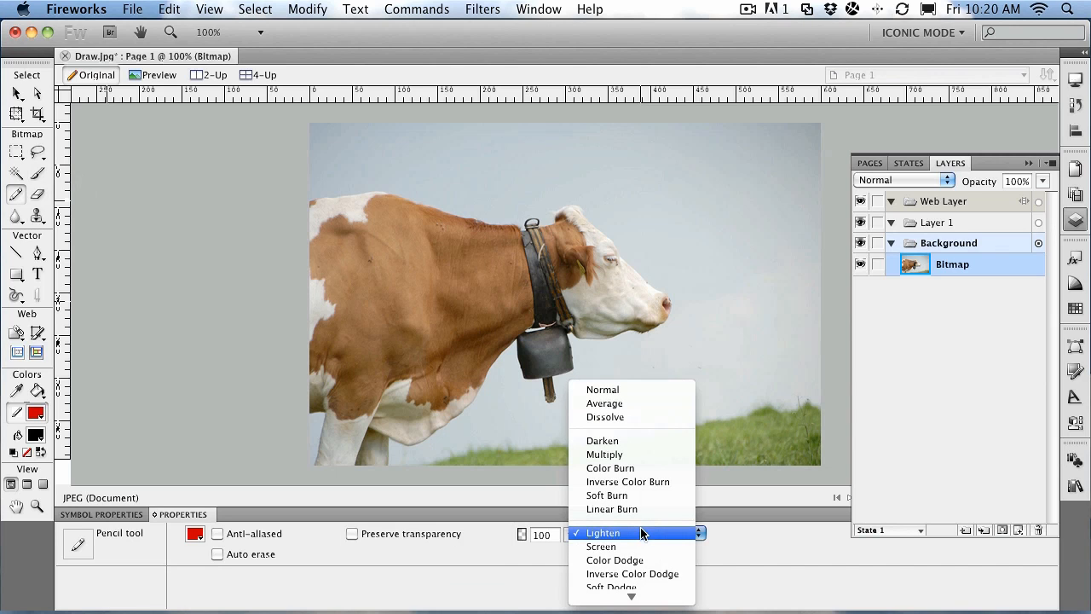
click(641, 533)
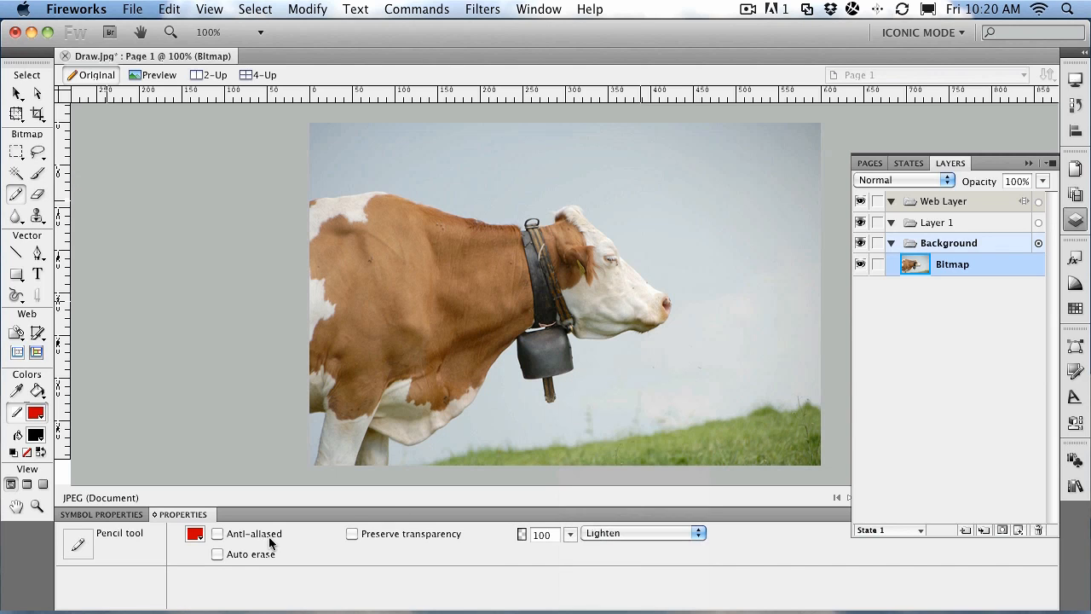
click(195, 534)
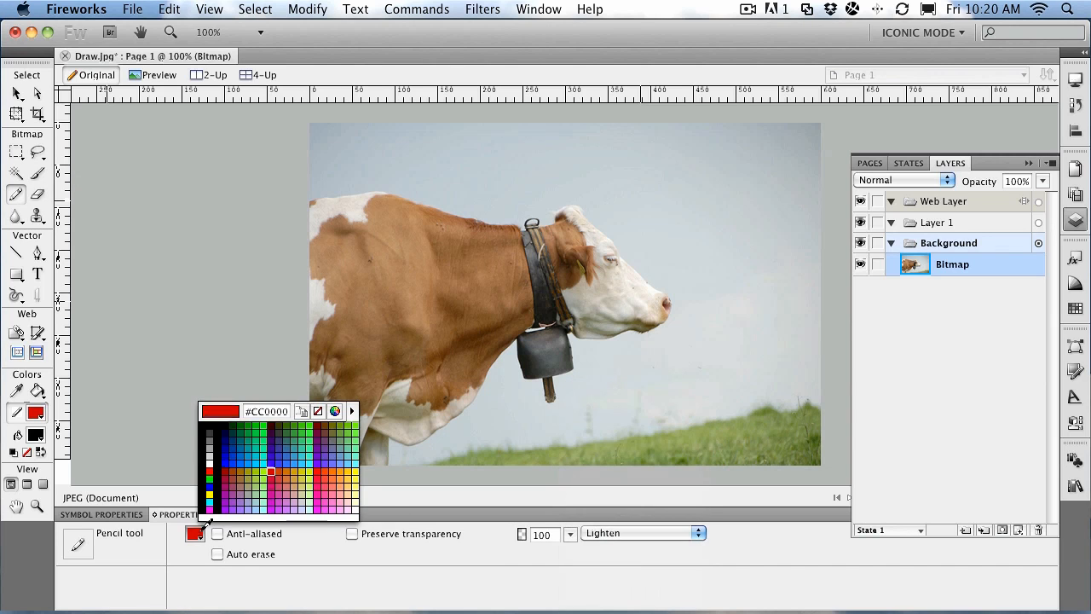
click(272, 469)
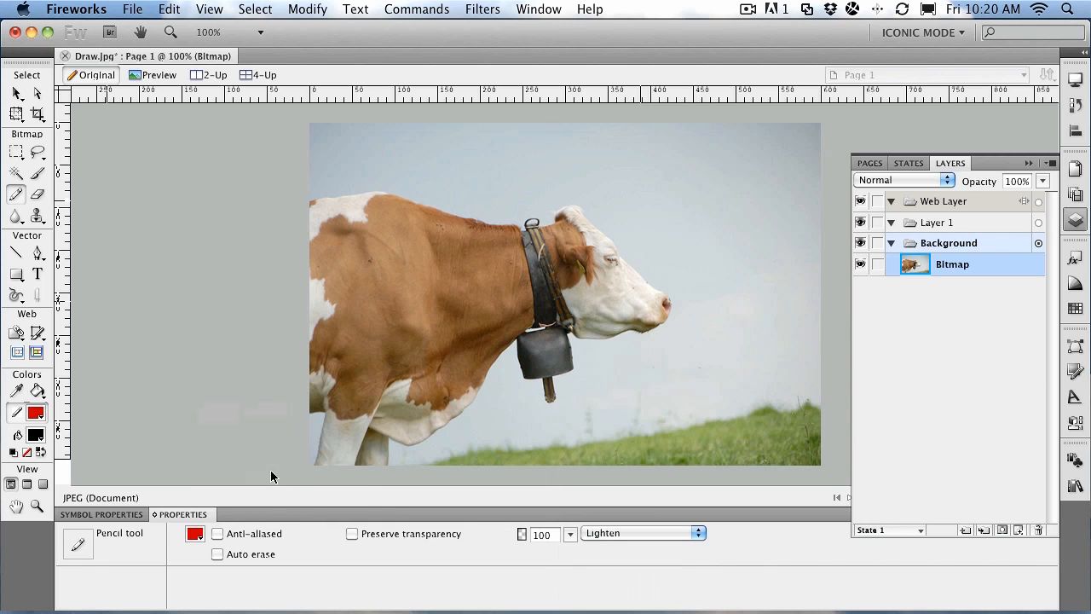
click(643, 534)
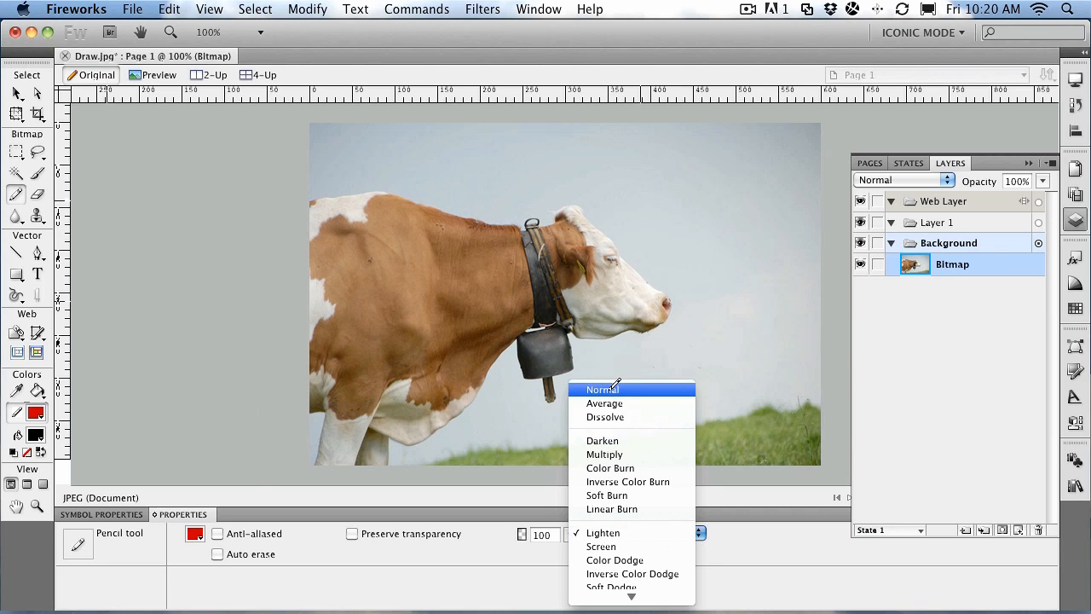
drag(317, 249, 510, 262)
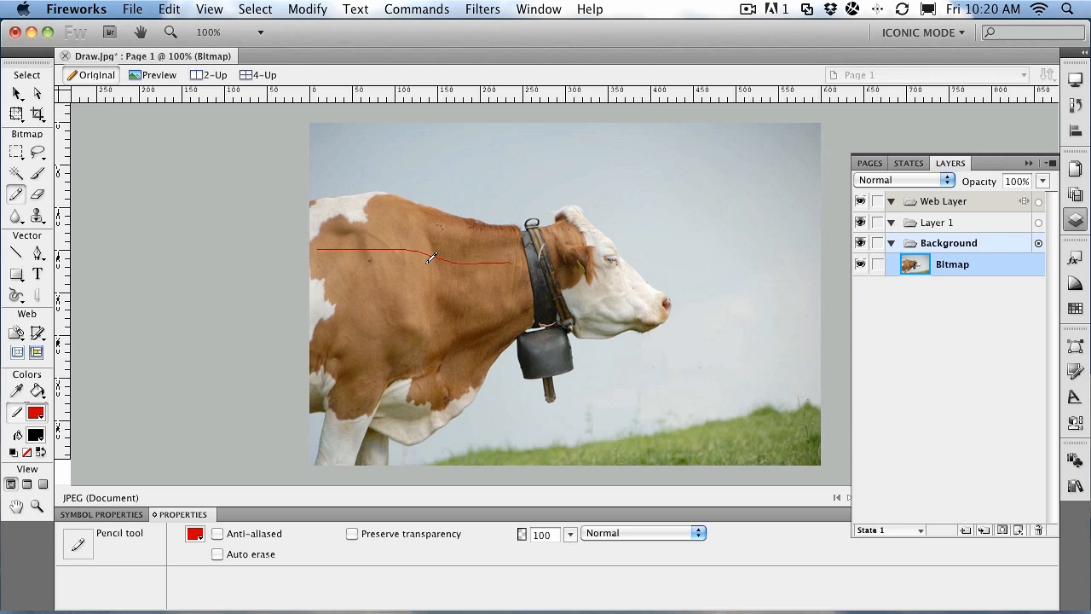
Draw a second pencil line below the first in Lighten blend mode, and undo both pencil lines
click(601, 534)
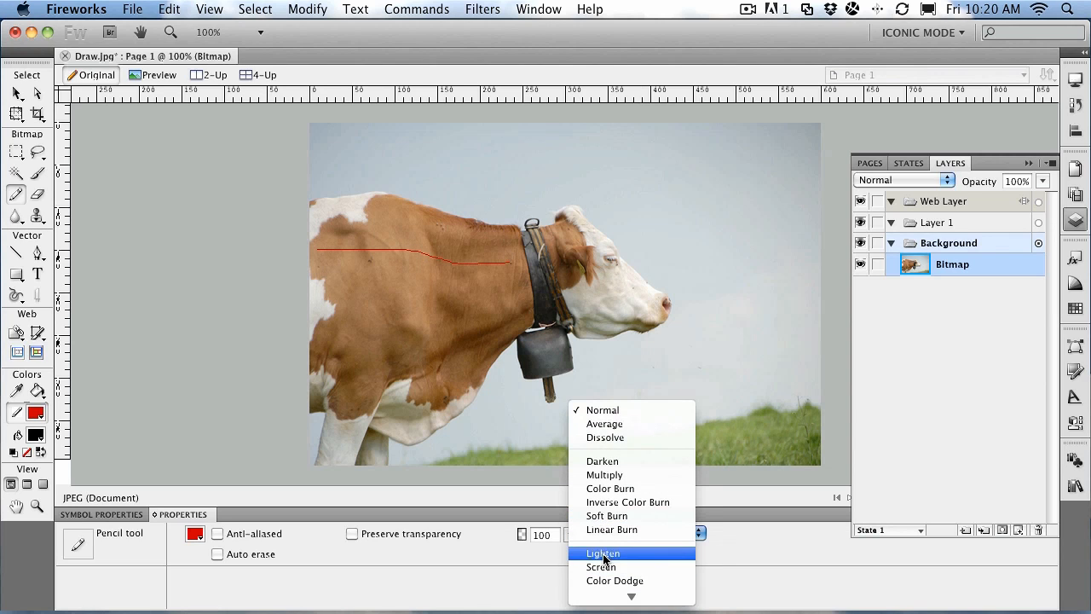
click(604, 553)
mouse_move(347, 267)
mouse_down()
mouse_move(426, 287)
mouse_move(513, 273)
mouse_up()
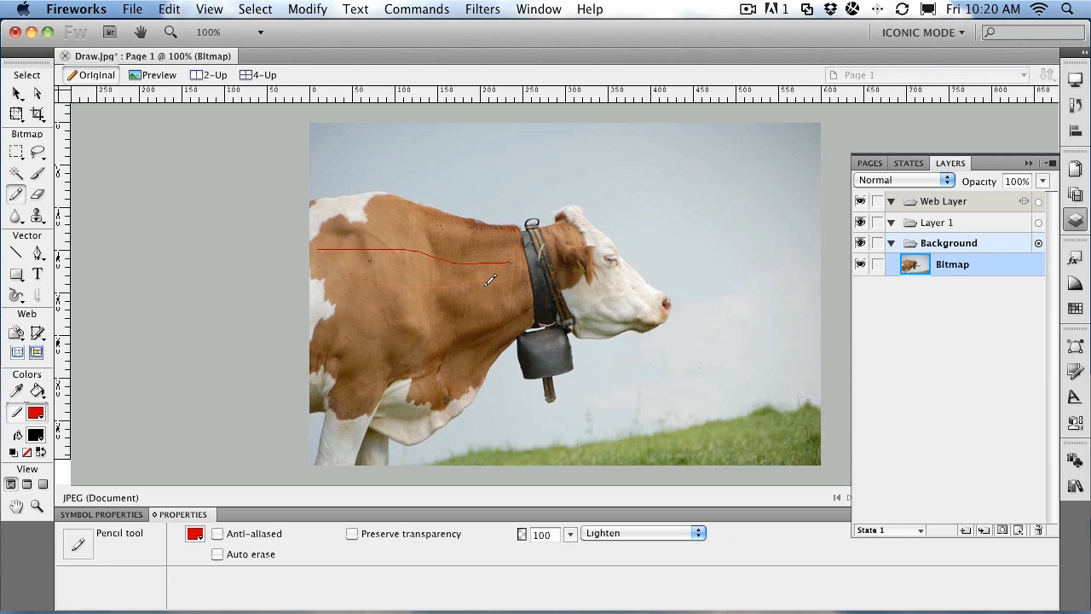
key(v)
key(ctrl+z)
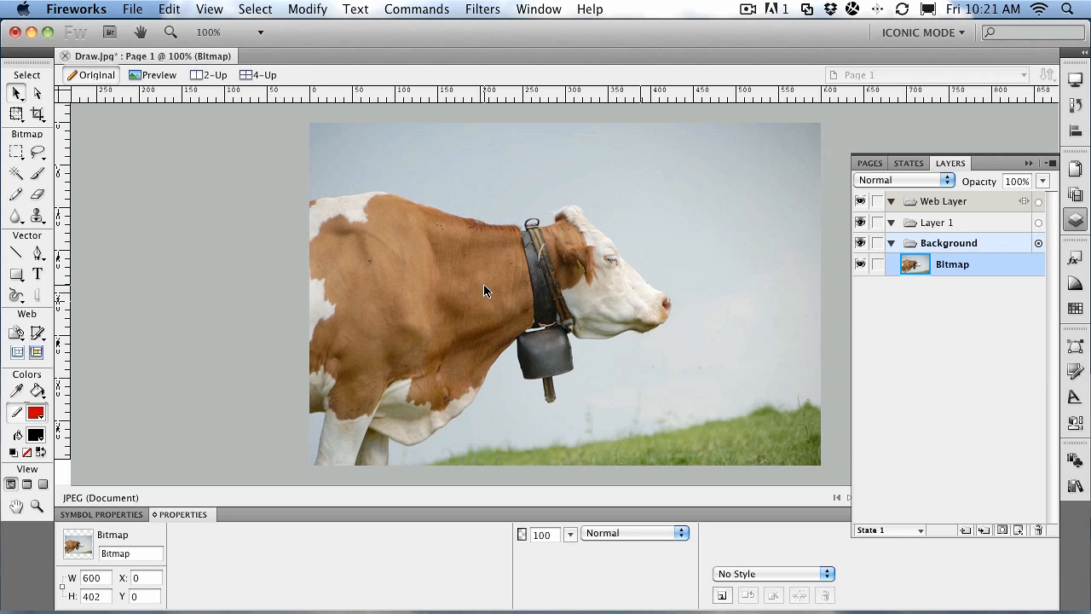
key(y)
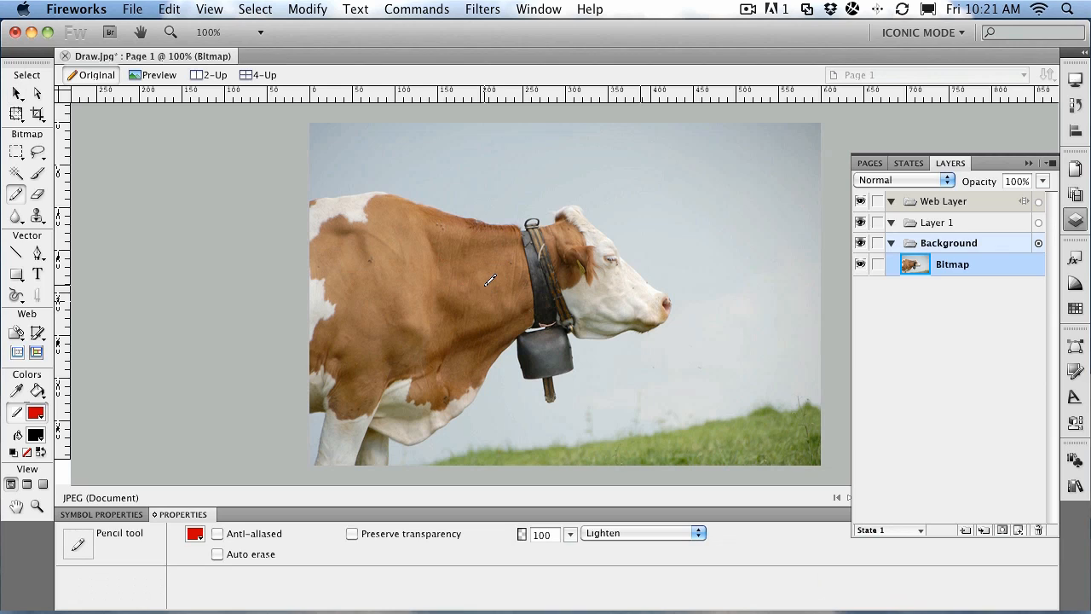
Erase a winding band across the cow with the Eraser tool at size 40 and opacity 100, and undo it
click(38, 195)
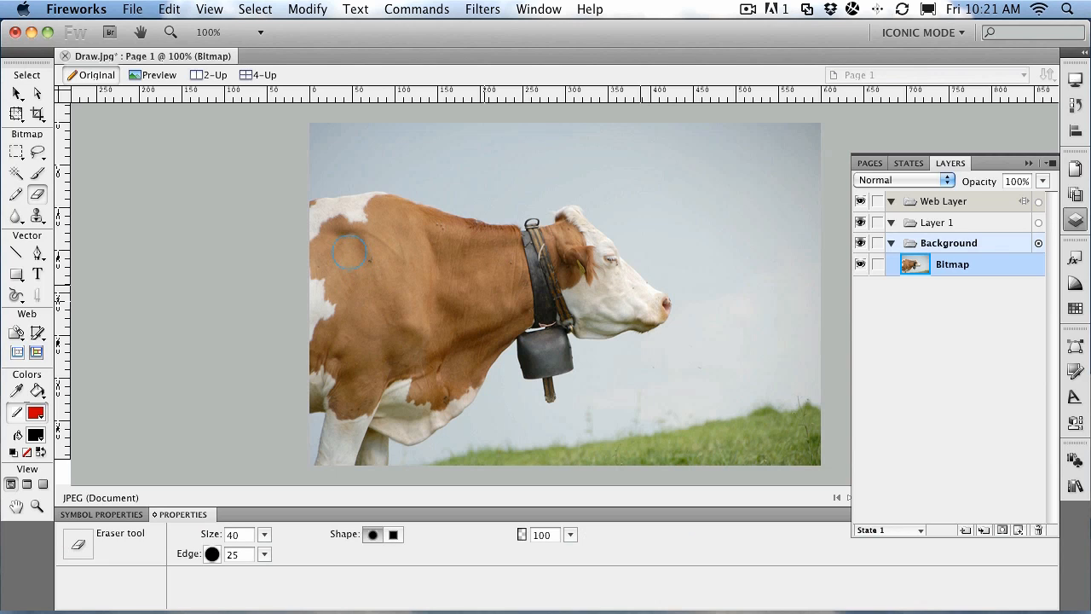
mouse_move(340, 247)
mouse_down()
mouse_move(440, 274)
mouse_move(492, 318)
mouse_move(507, 311)
mouse_move(508, 286)
mouse_move(531, 279)
mouse_move(616, 296)
mouse_up()
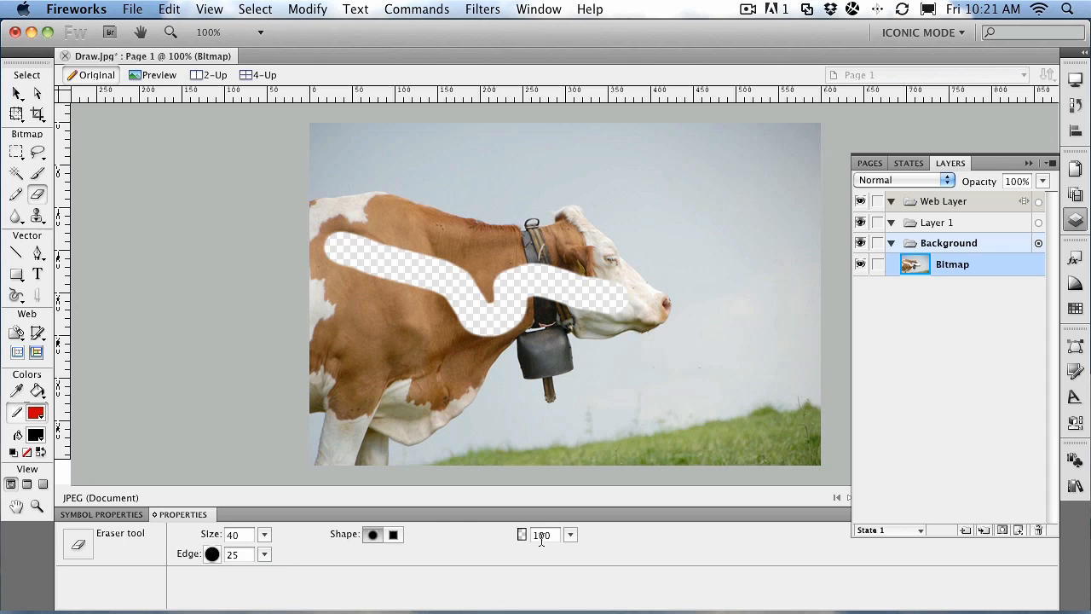
key(super+z)
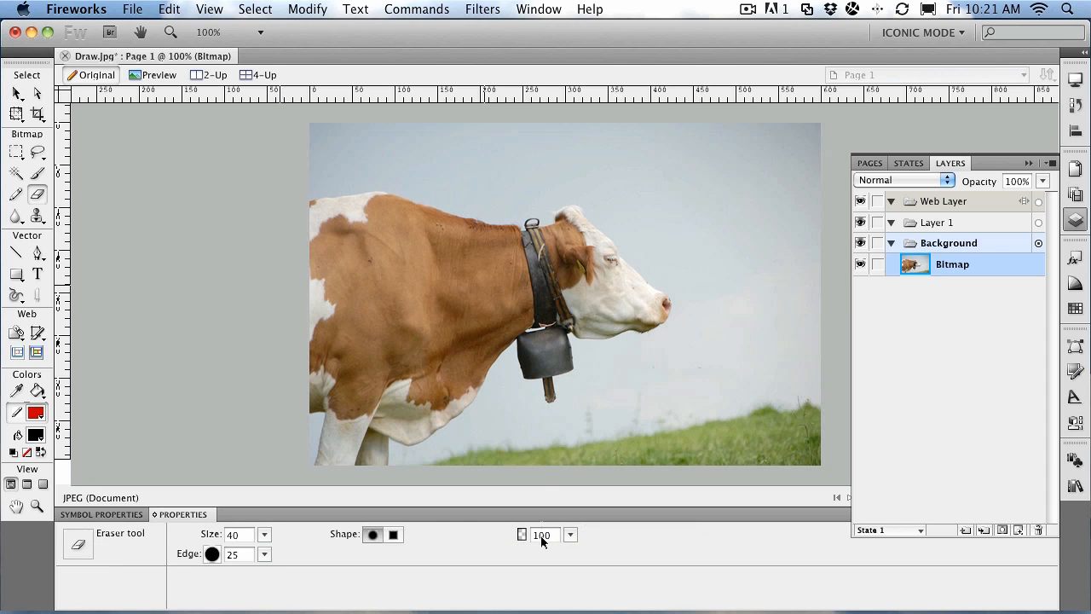
Set the eraser opacity to 41, erase a short band across the cow's body, and undo it
drag(571, 534, 569, 568)
drag(359, 303, 480, 305)
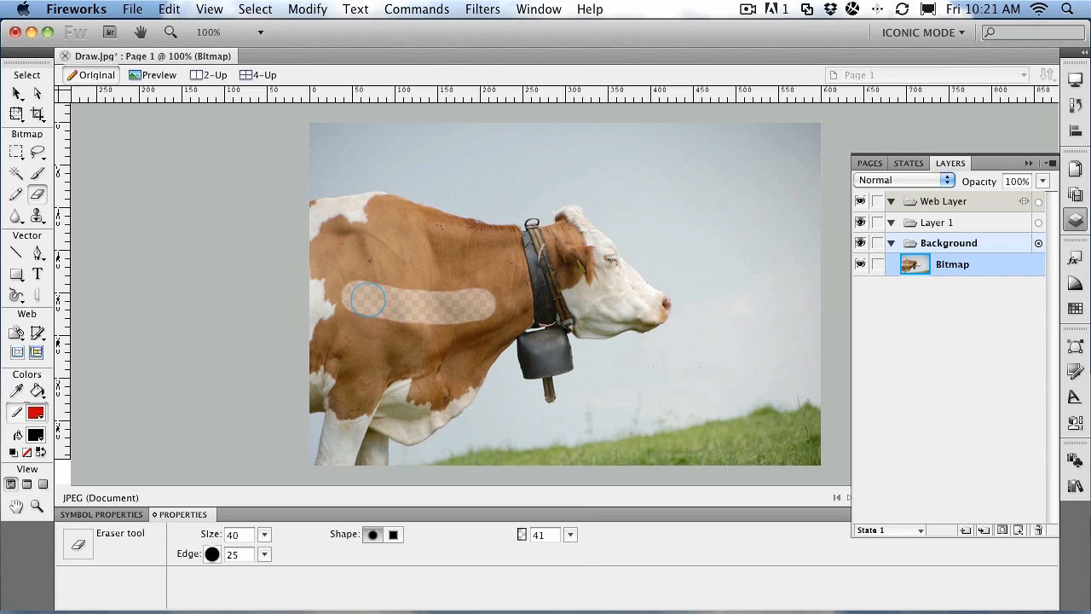
key(super+z)
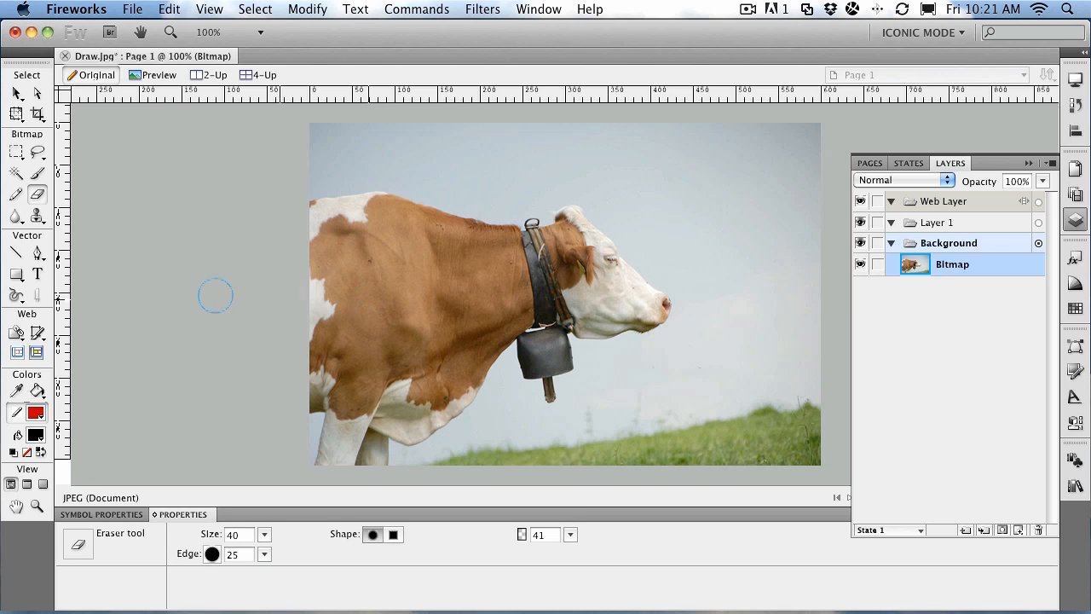
Draw a black rectangle with a red stroke over the cow's body, about 208 by 101 pixels
click(17, 274)
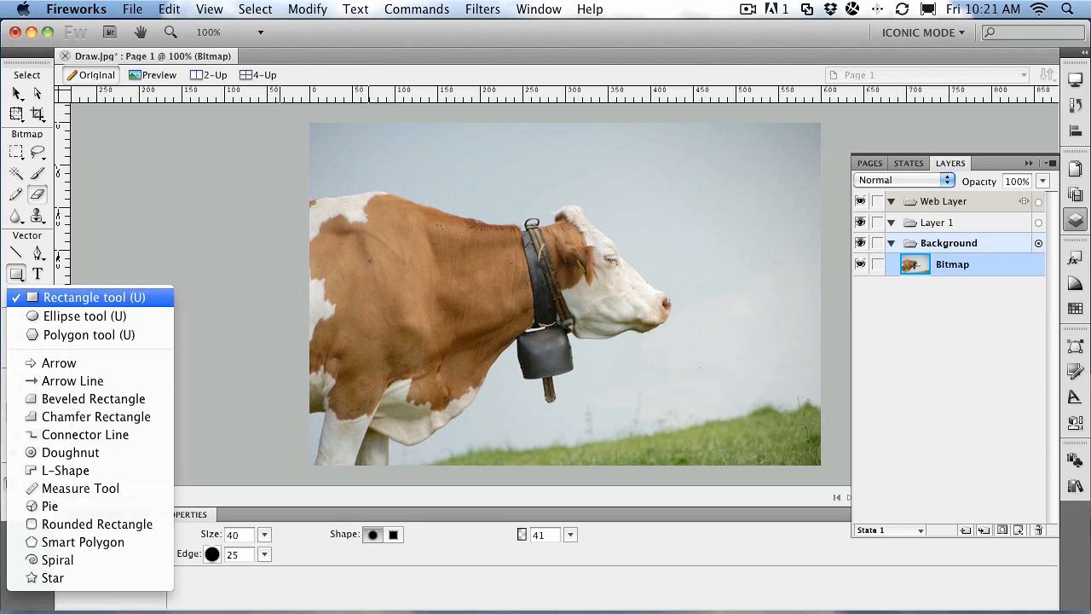
click(94, 296)
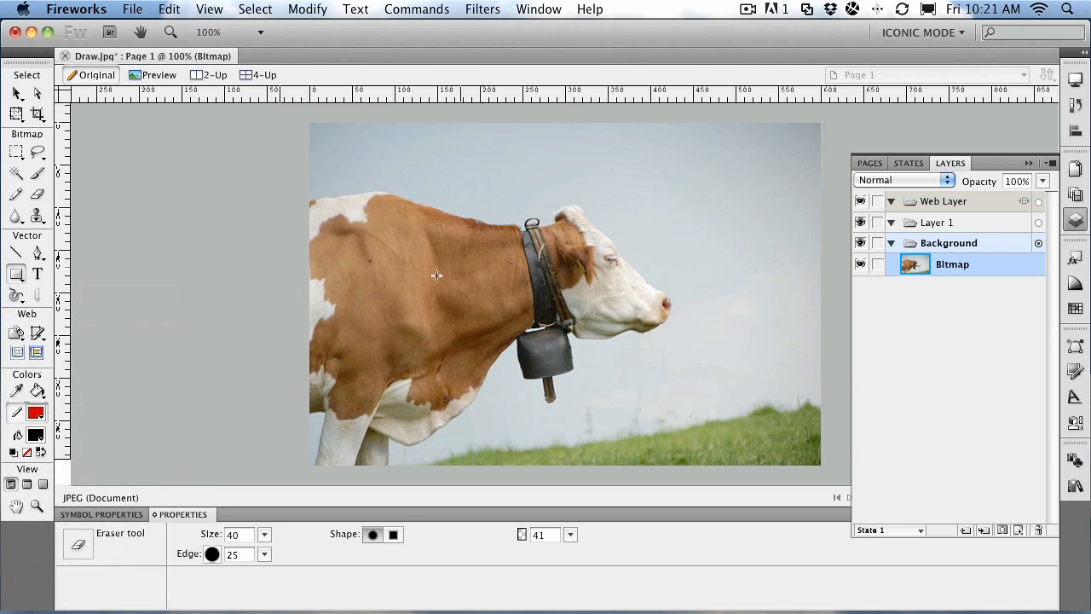
drag(353, 247, 532, 332)
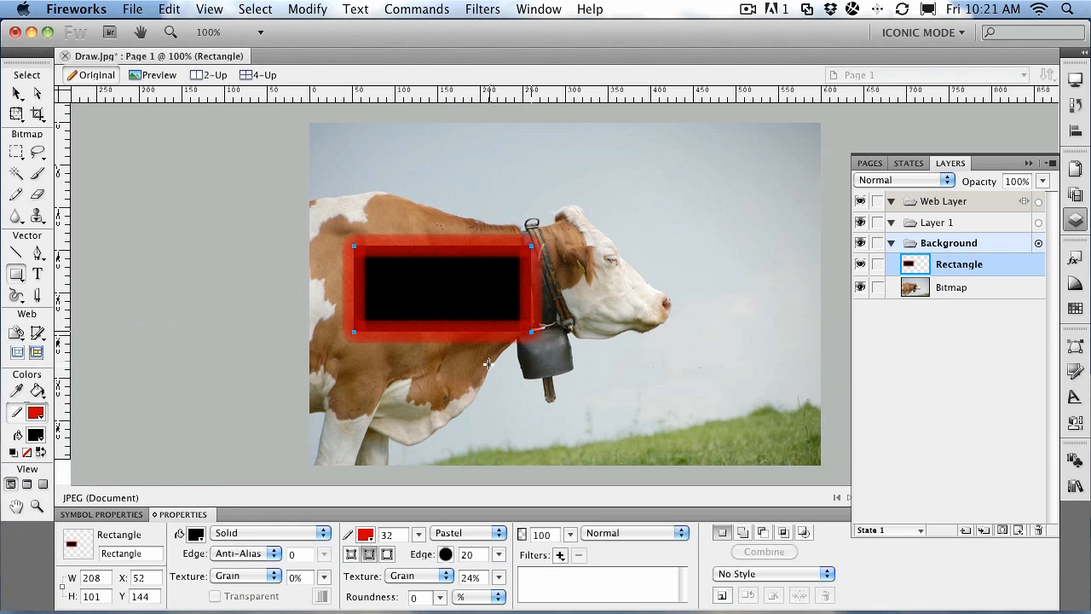
Flatten the vector rectangle into a bitmap so that it can be edited with the Eraser tool
click(37, 196)
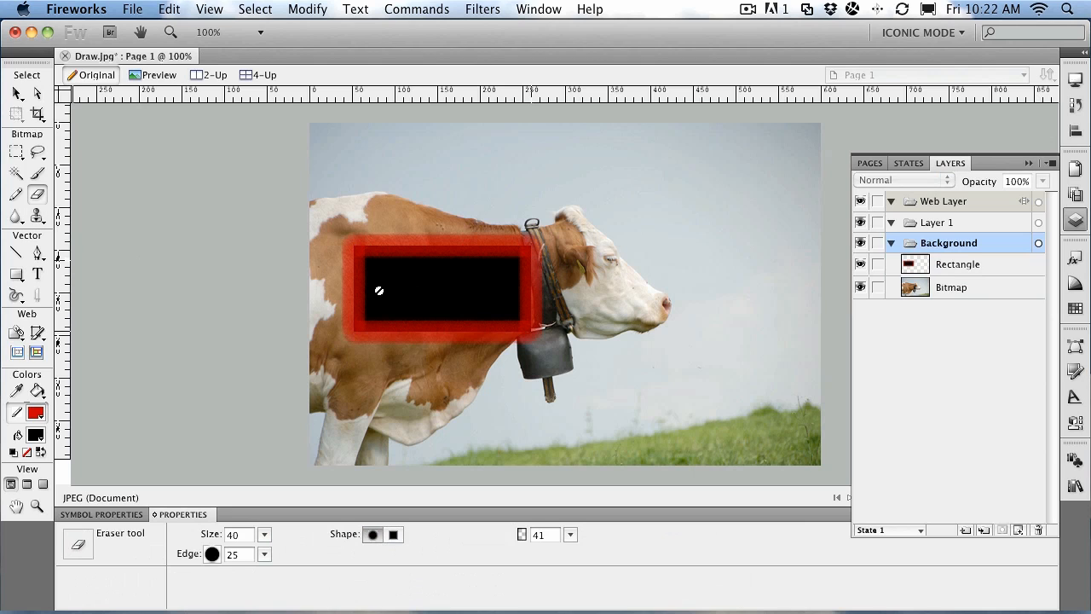
click(968, 266)
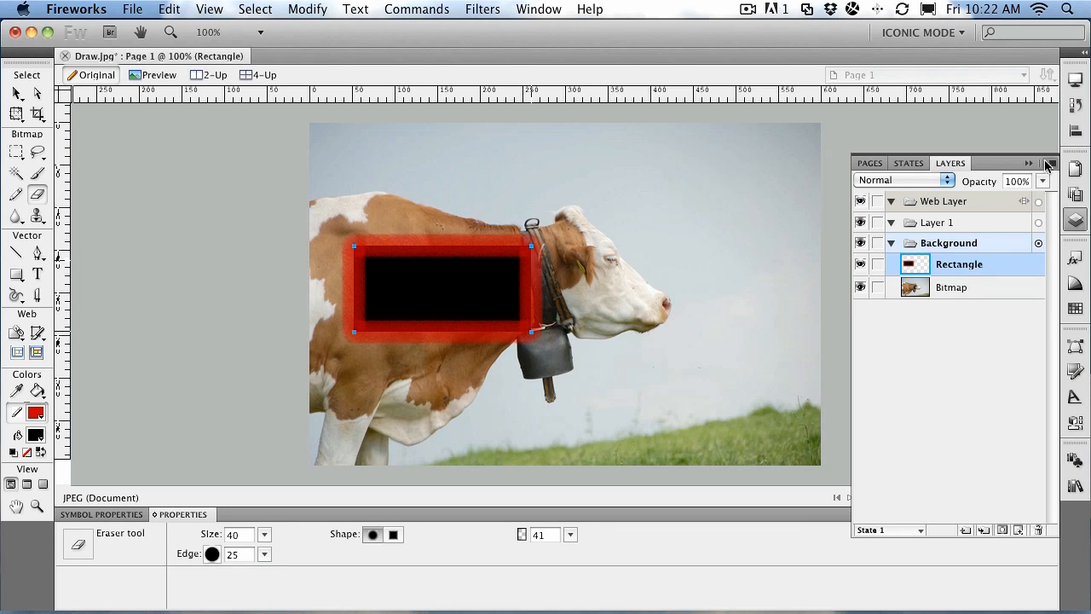
click(1048, 166)
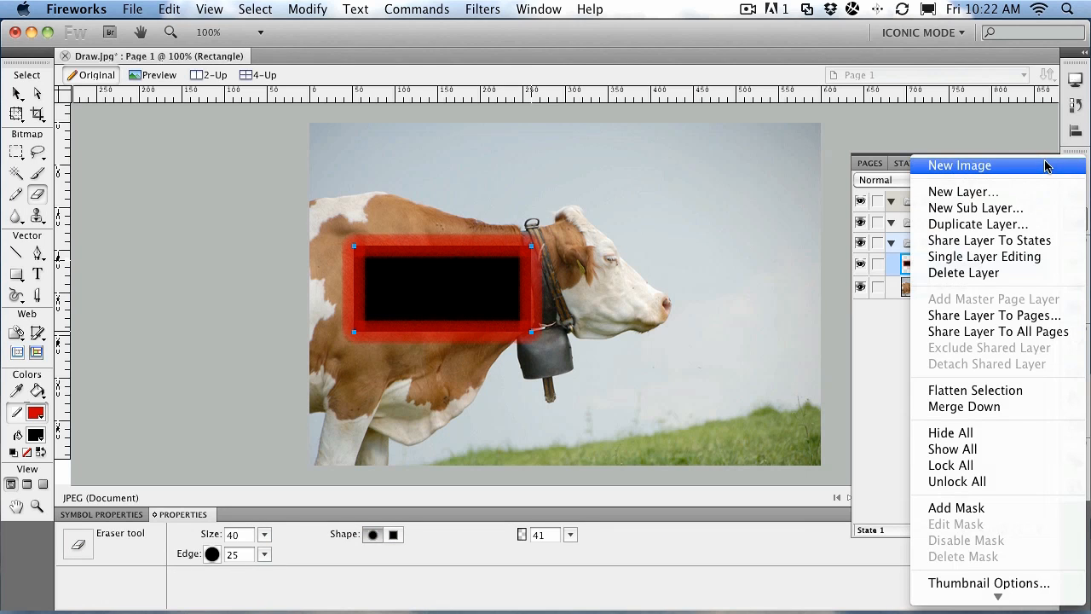
click(990, 392)
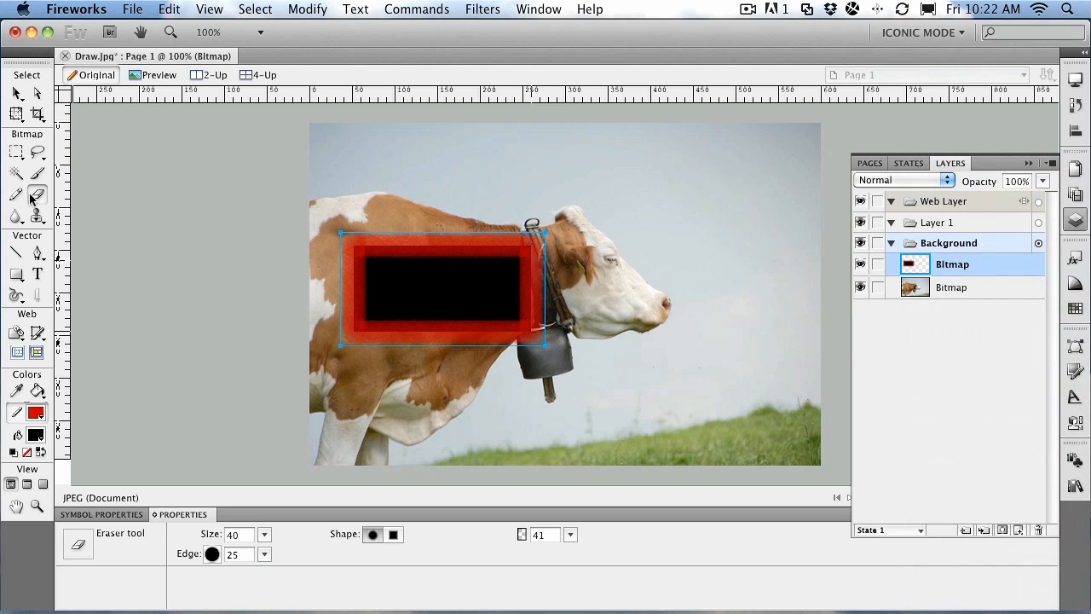
Erase bands across the flattened rectangle at opacity 41 and then 100, and delete the flattened bitmap
drag(375, 289, 489, 294)
drag(566, 534, 569, 477)
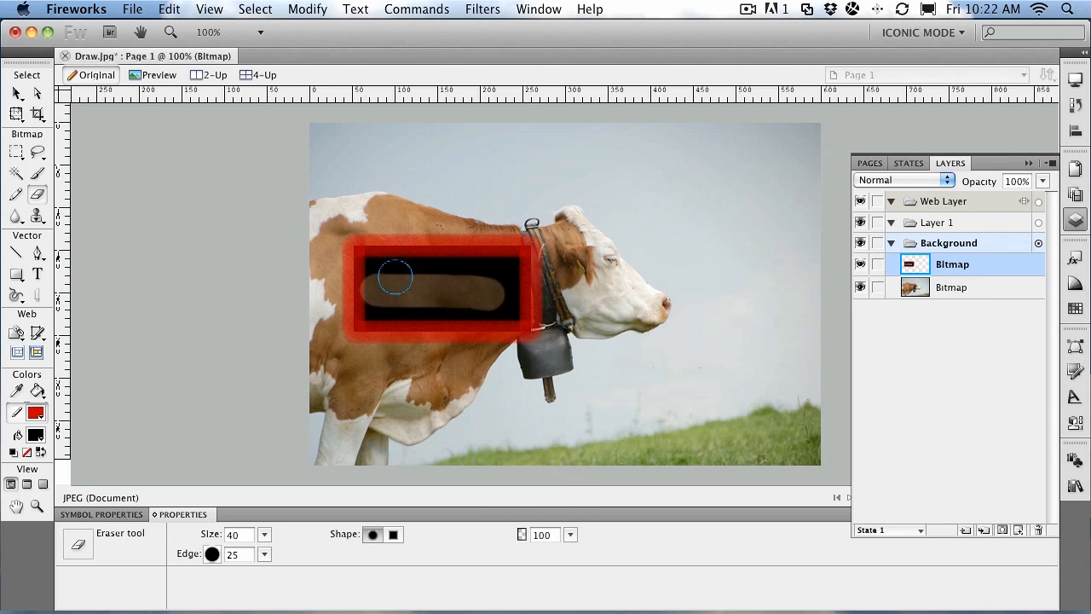
drag(372, 290, 530, 291)
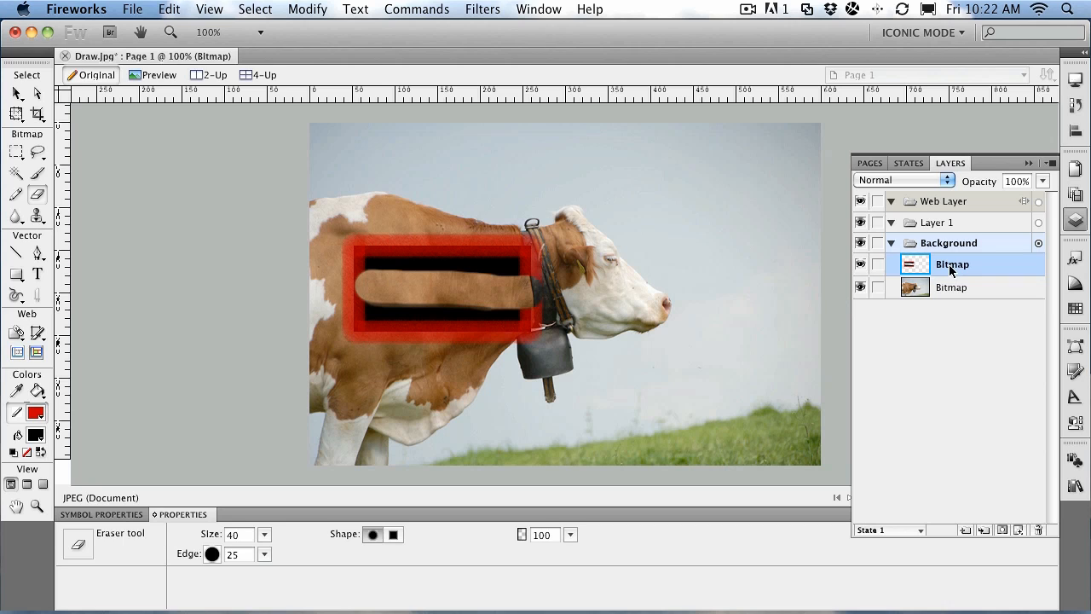
click(1037, 530)
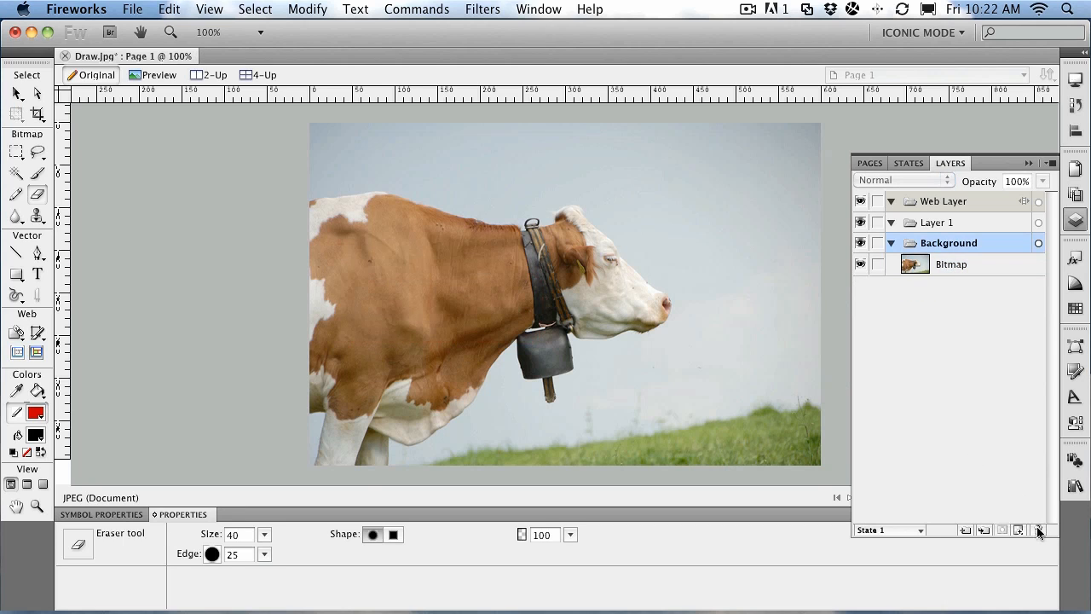
Activate the Blur tool and set its brush size to 20
click(17, 218)
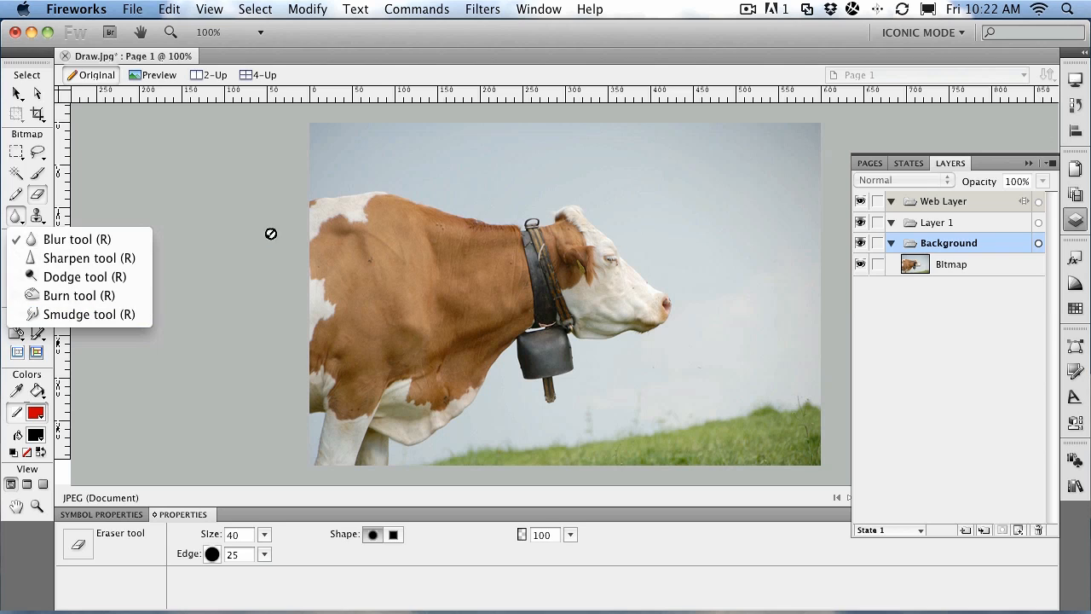
click(151, 186)
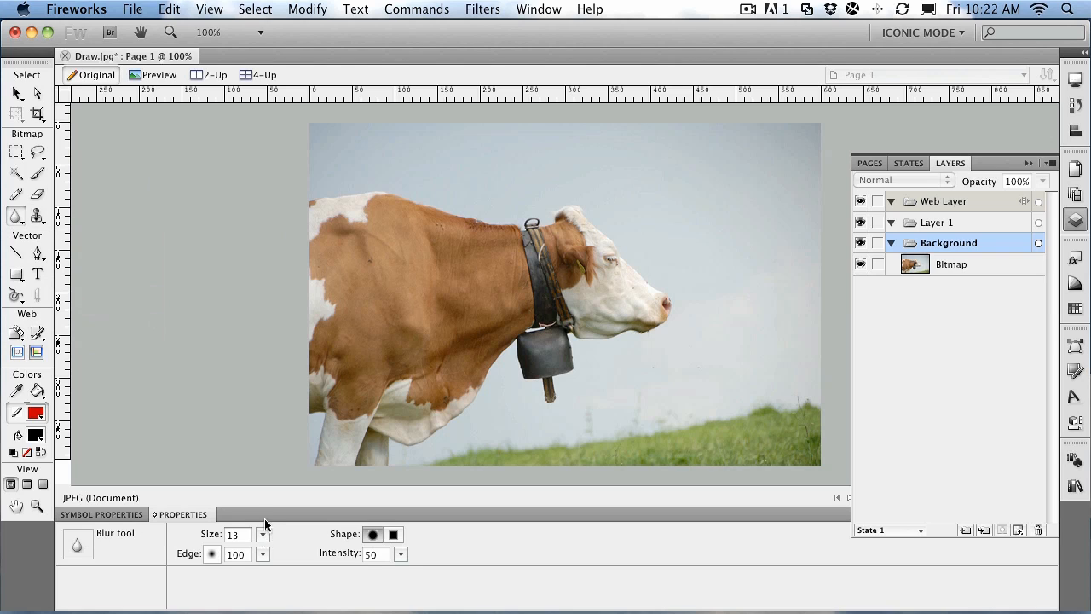
drag(263, 536, 263, 529)
Blur the upper edge of the cow's back at close range with the Blur tool, and undo the blurring
click(36, 506)
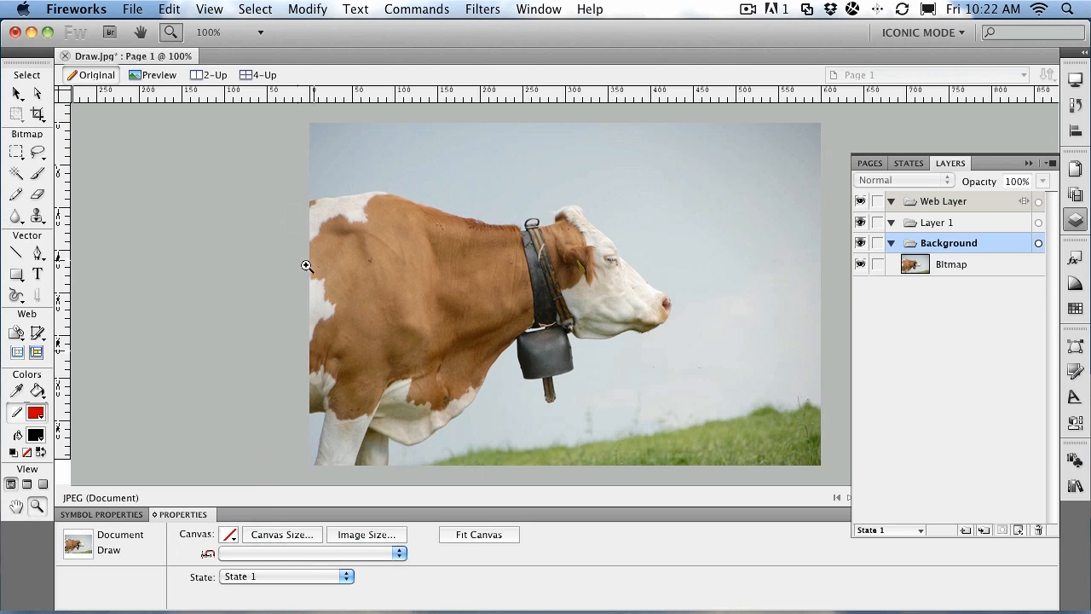
drag(294, 175, 467, 226)
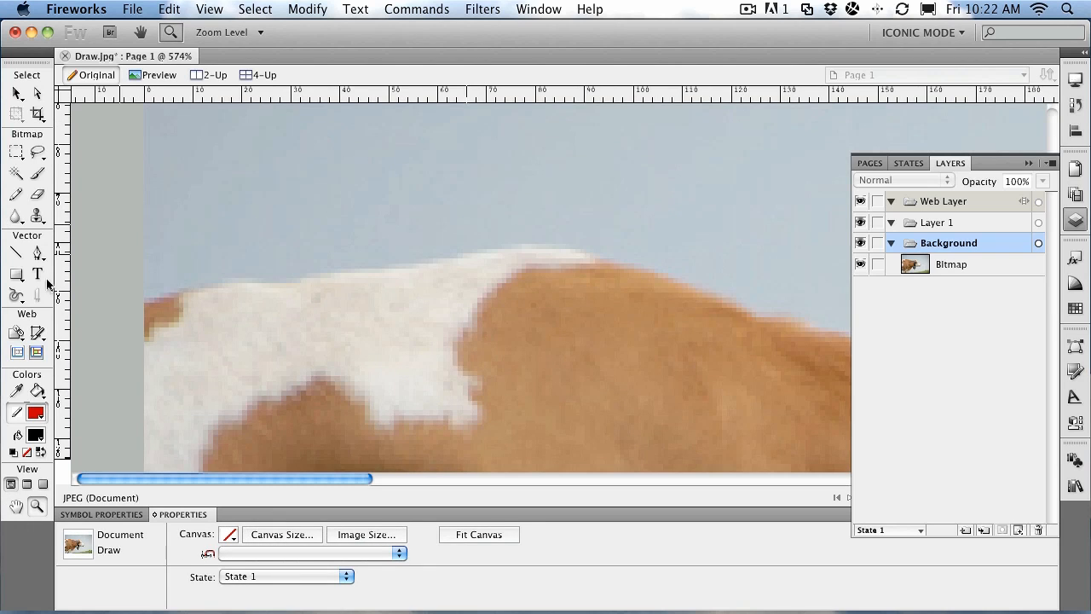
click(15, 217)
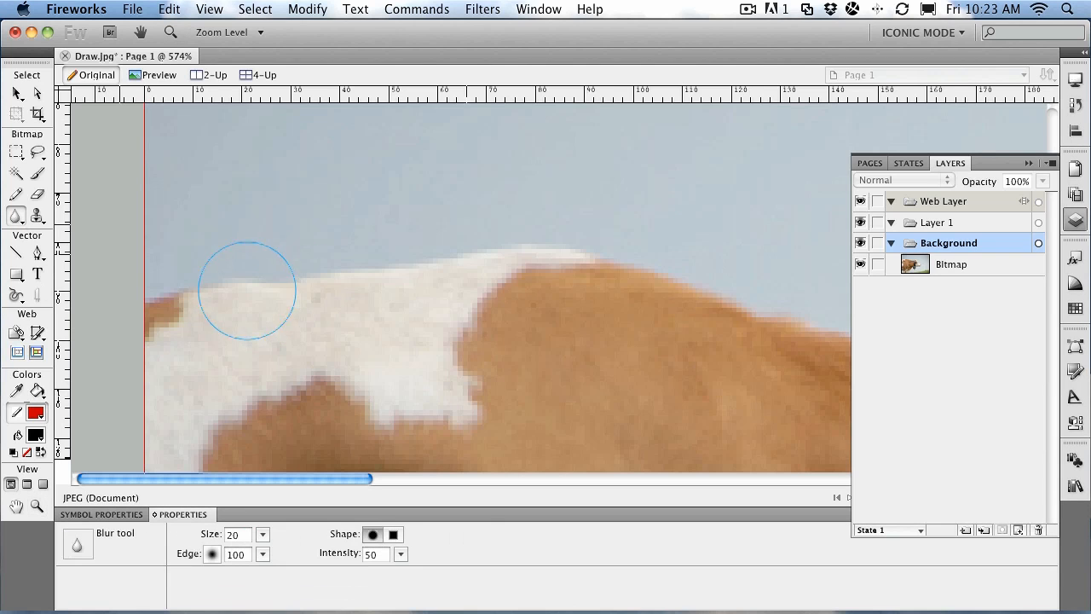
mouse_move(244, 283)
mouse_down()
mouse_move(473, 251)
mouse_move(645, 268)
mouse_move(721, 298)
mouse_move(645, 260)
mouse_move(205, 284)
mouse_move(223, 291)
mouse_up()
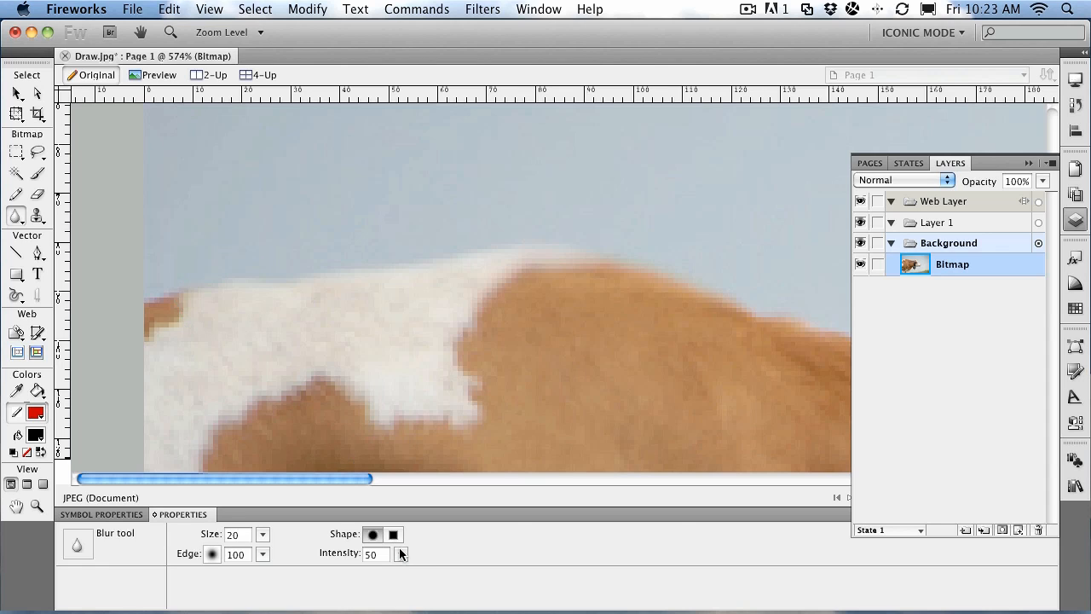
key(super+d)
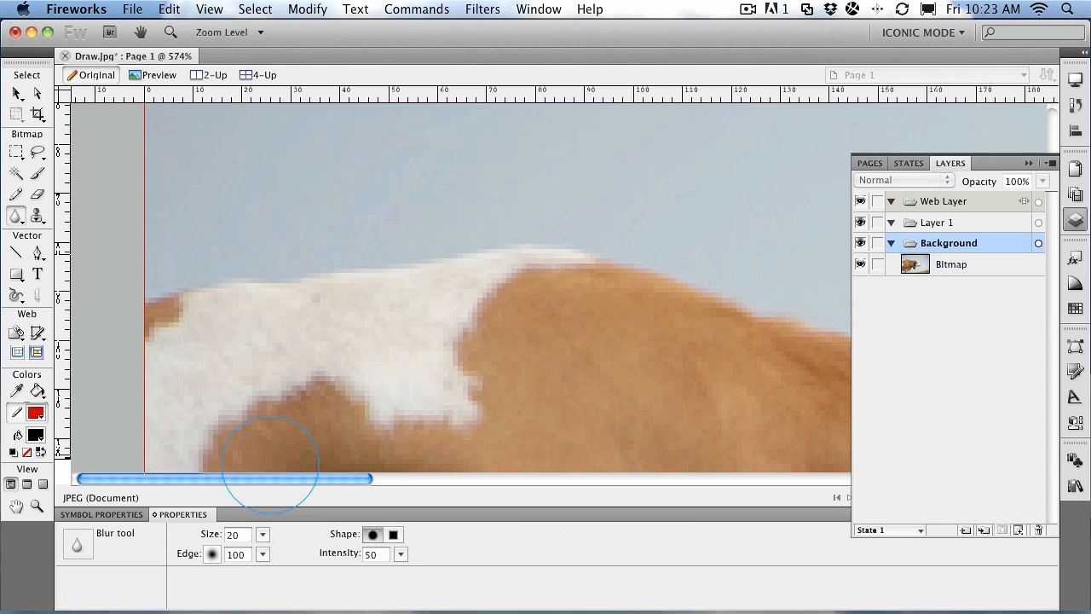
Sharpen the upper edge of the cow's back with the Sharpen tool, compare it at 100% magnification, and undo the sharpening
click(21, 218)
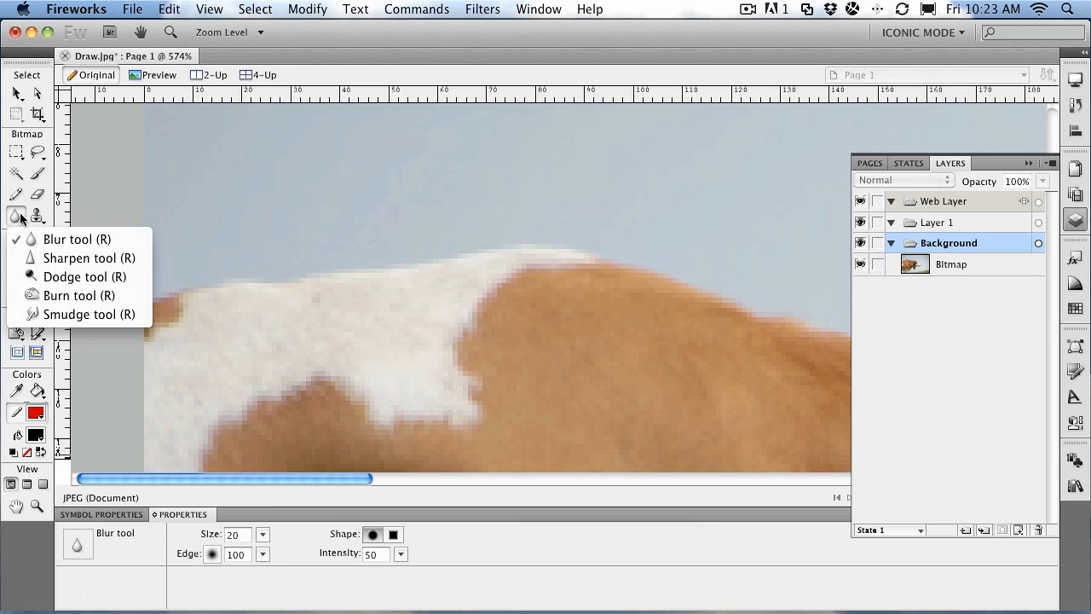
click(31, 259)
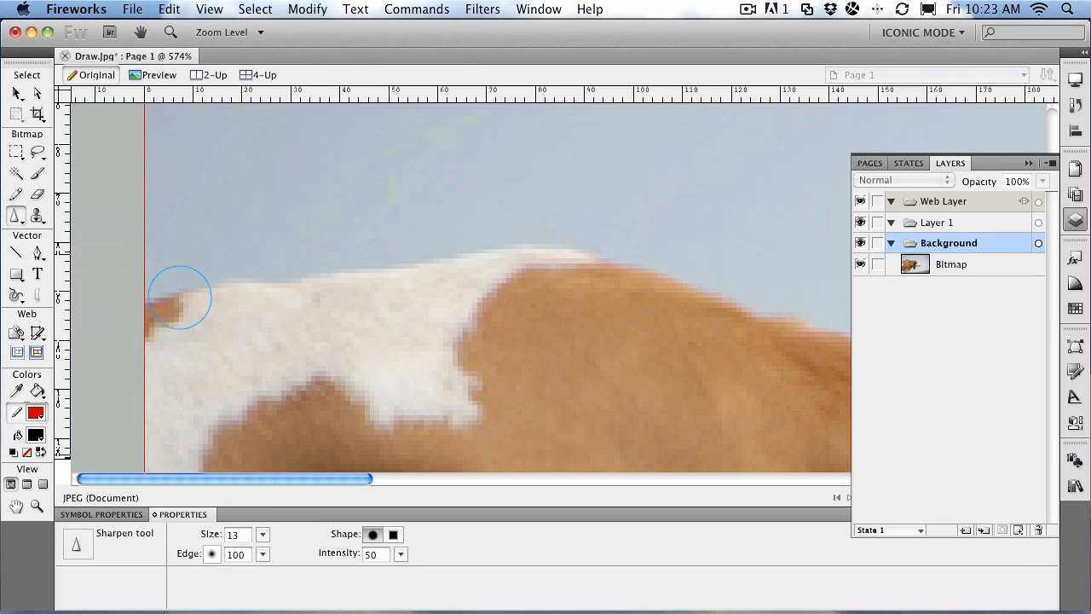
mouse_move(213, 287)
mouse_down()
mouse_move(290, 287)
mouse_move(538, 247)
mouse_move(699, 296)
mouse_move(618, 253)
mouse_move(494, 253)
mouse_move(203, 292)
mouse_up()
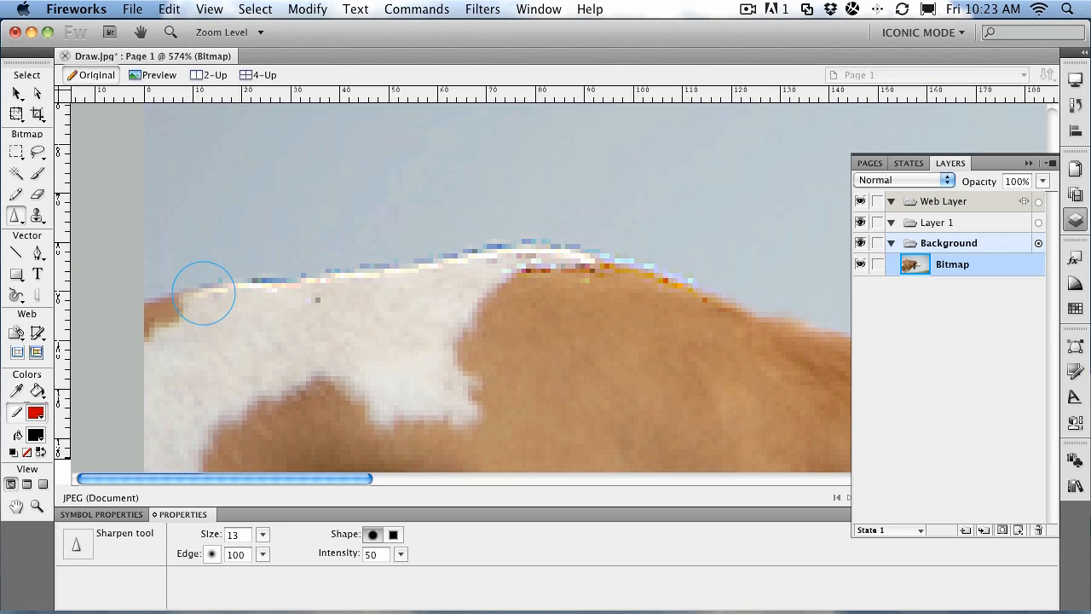
click(37, 506)
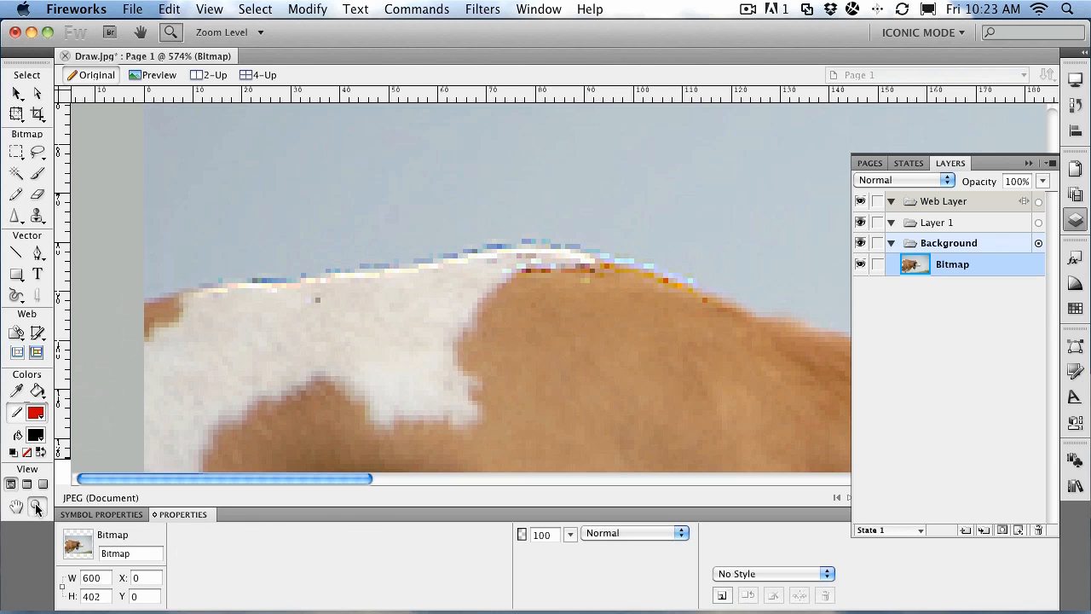
double_click(37, 507)
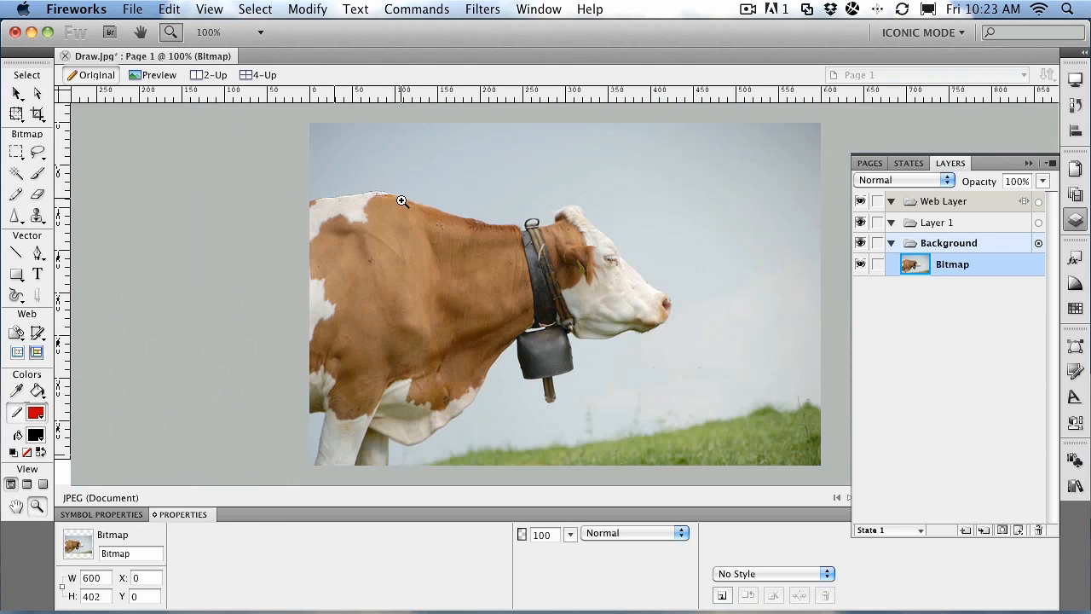
key(v)
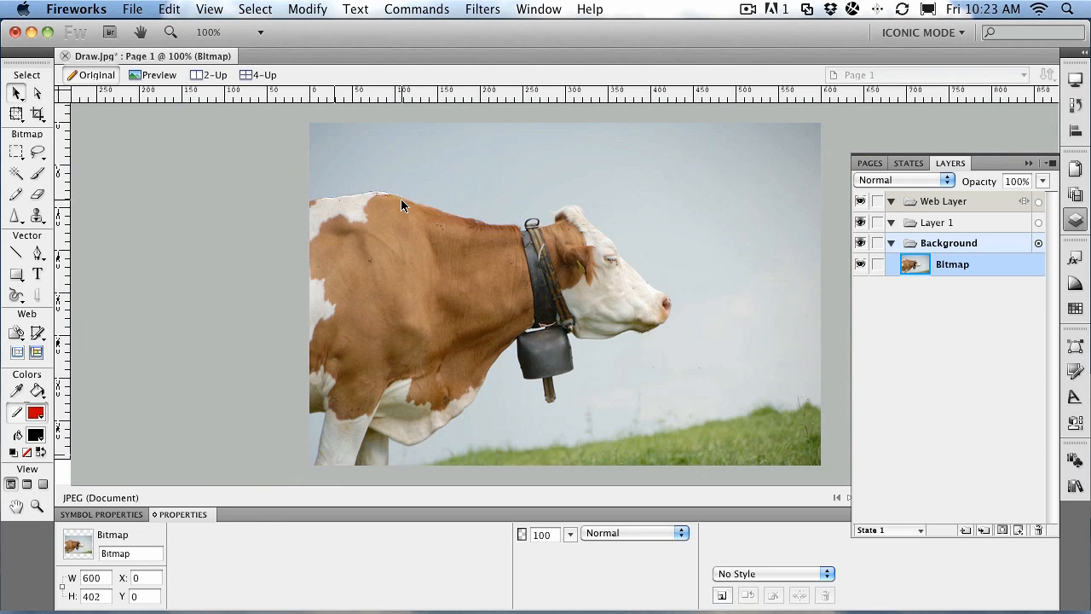
key(z)
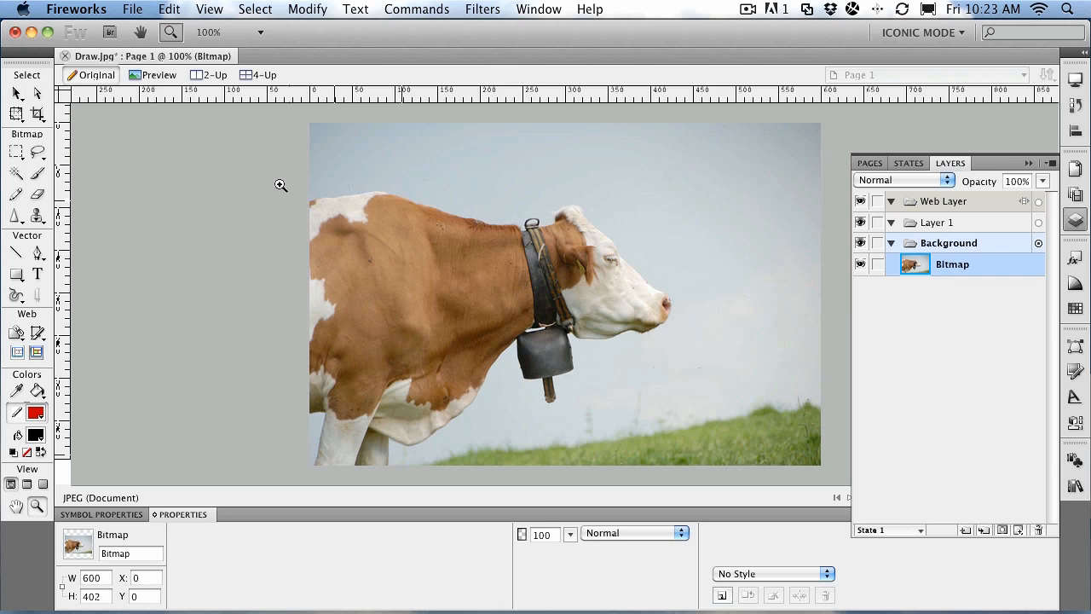
Smudge the brown upper edge of the cow's back outward into the sky with several Smudge tool strokes
click(23, 222)
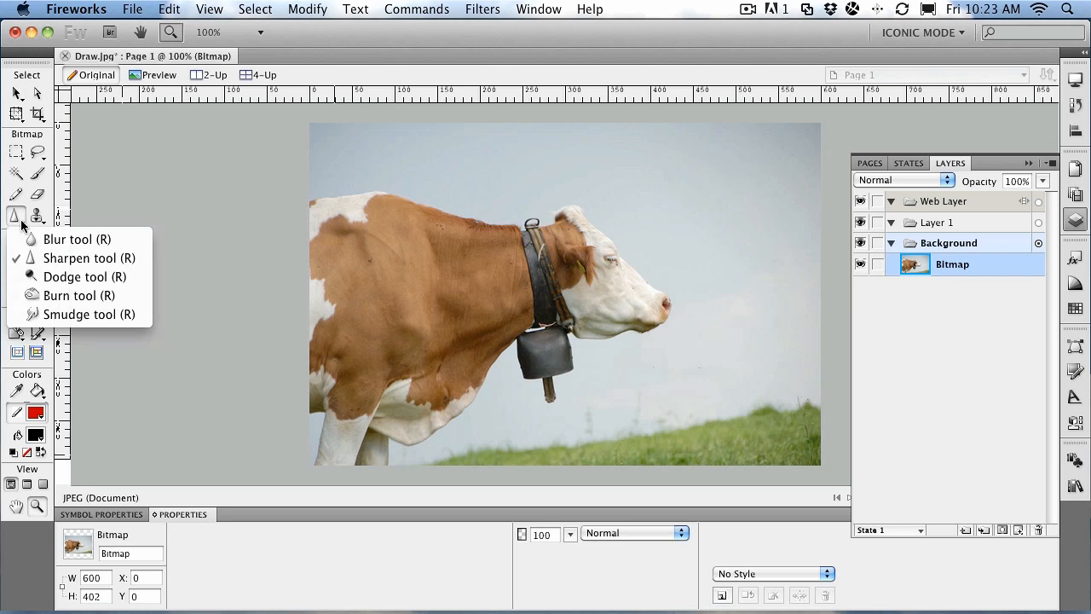
click(44, 314)
click(37, 506)
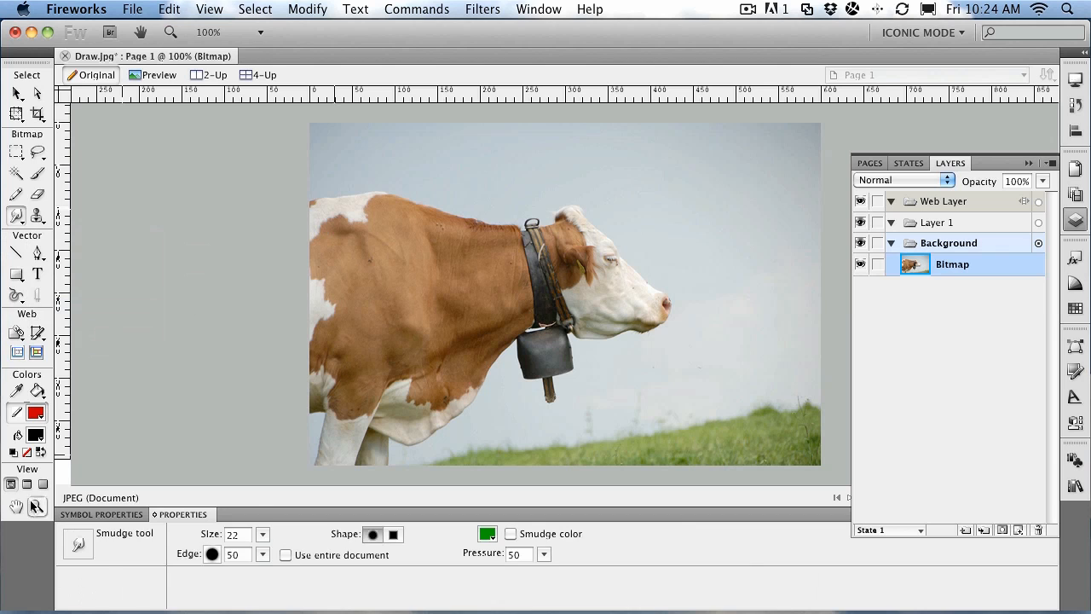
drag(323, 177, 471, 254)
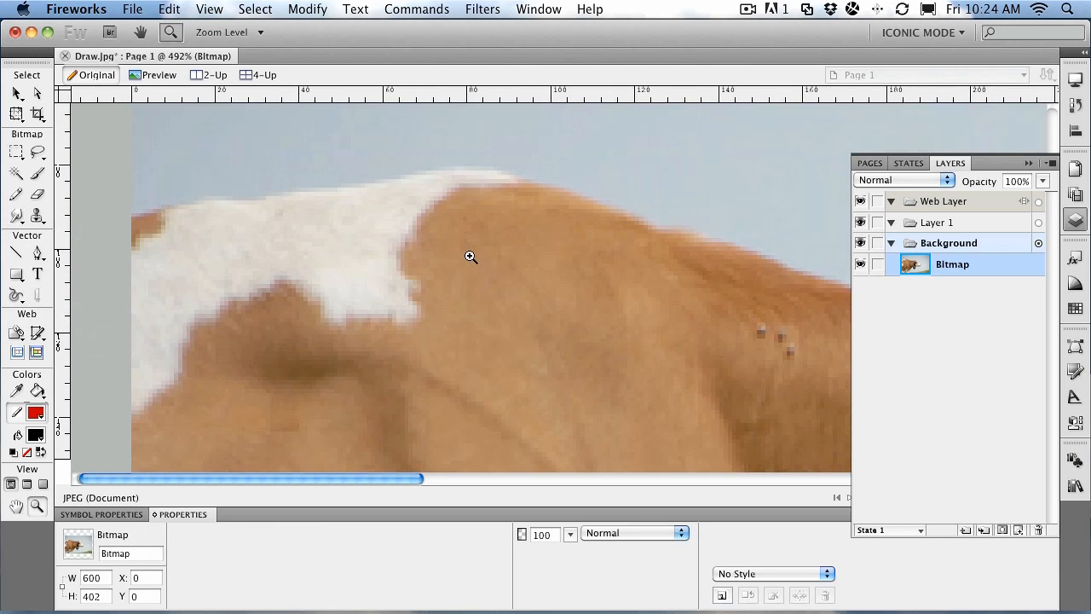
click(17, 215)
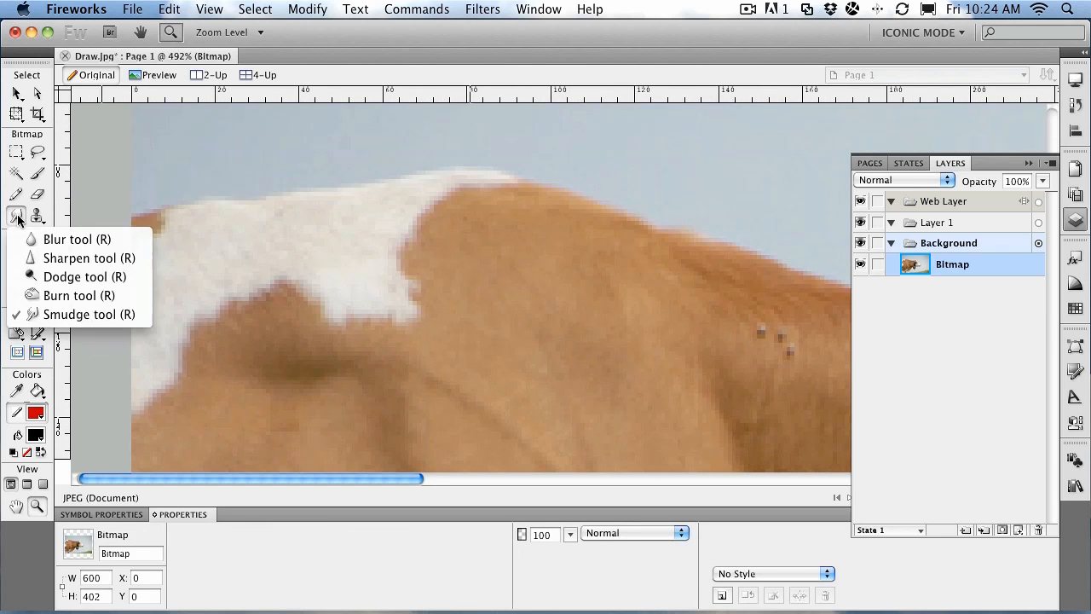
click(41, 313)
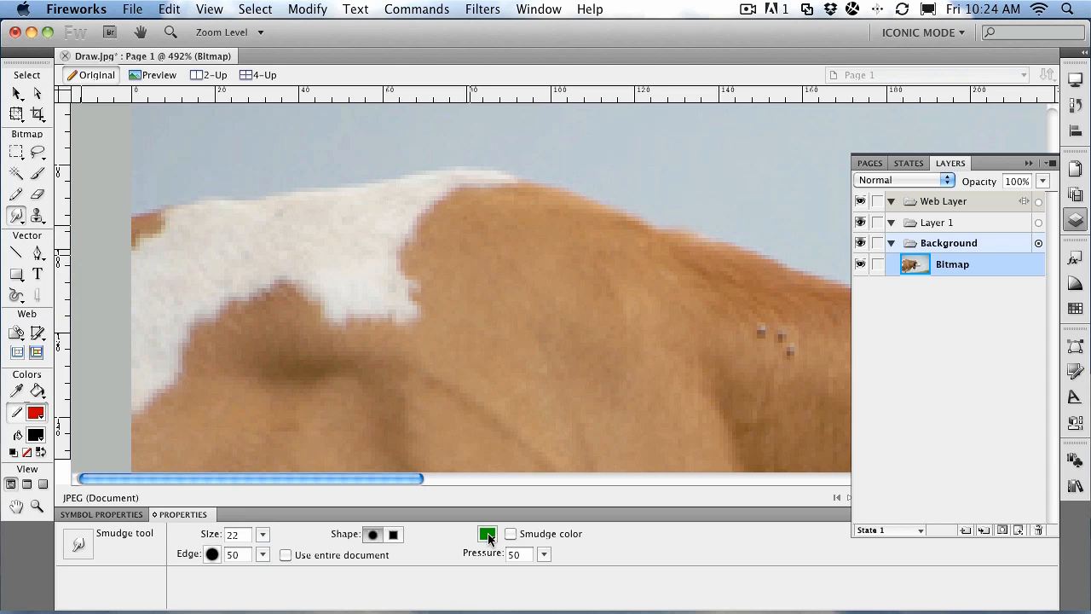
mouse_move(386, 181)
mouse_down()
mouse_move(467, 160)
mouse_move(610, 221)
mouse_move(786, 269)
mouse_move(511, 202)
mouse_move(519, 160)
mouse_move(531, 134)
mouse_up()
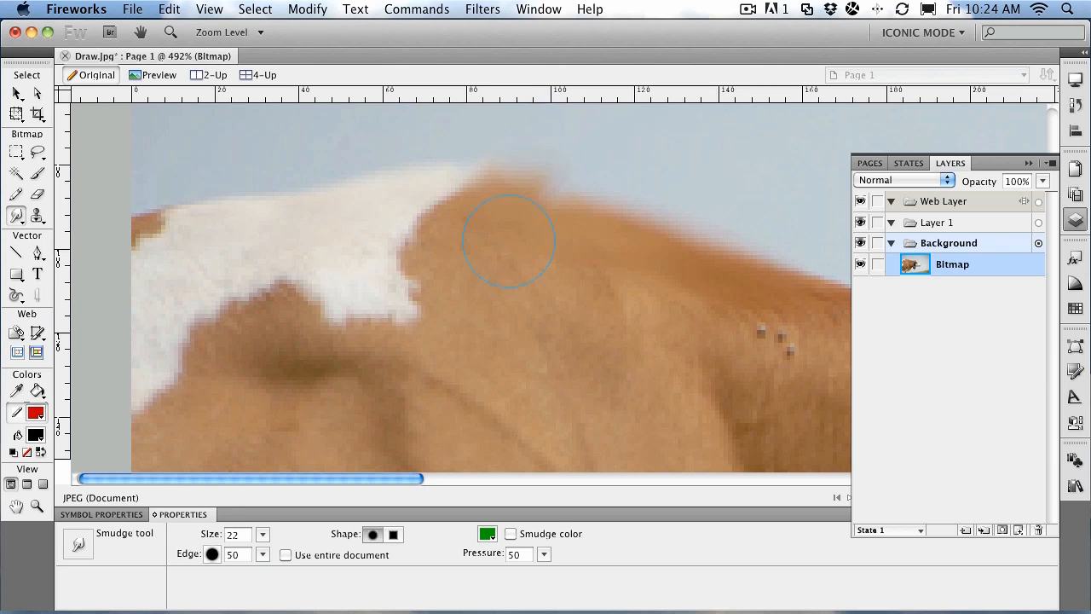
mouse_move(477, 226)
mouse_down()
mouse_move(610, 168)
mouse_move(697, 151)
mouse_up()
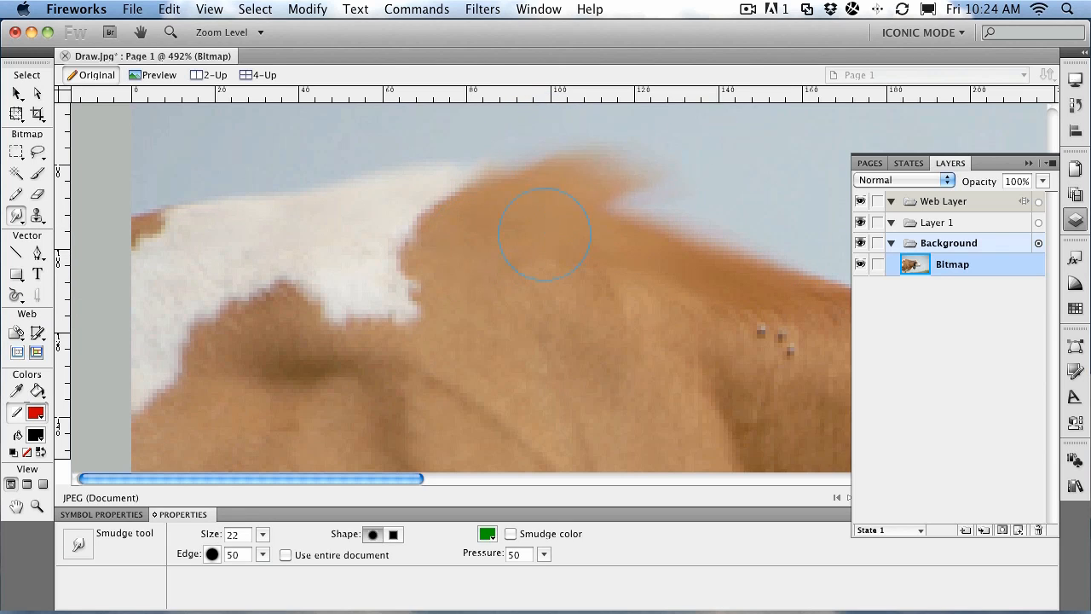
mouse_move(533, 248)
mouse_down()
mouse_move(733, 176)
mouse_move(767, 179)
mouse_up()
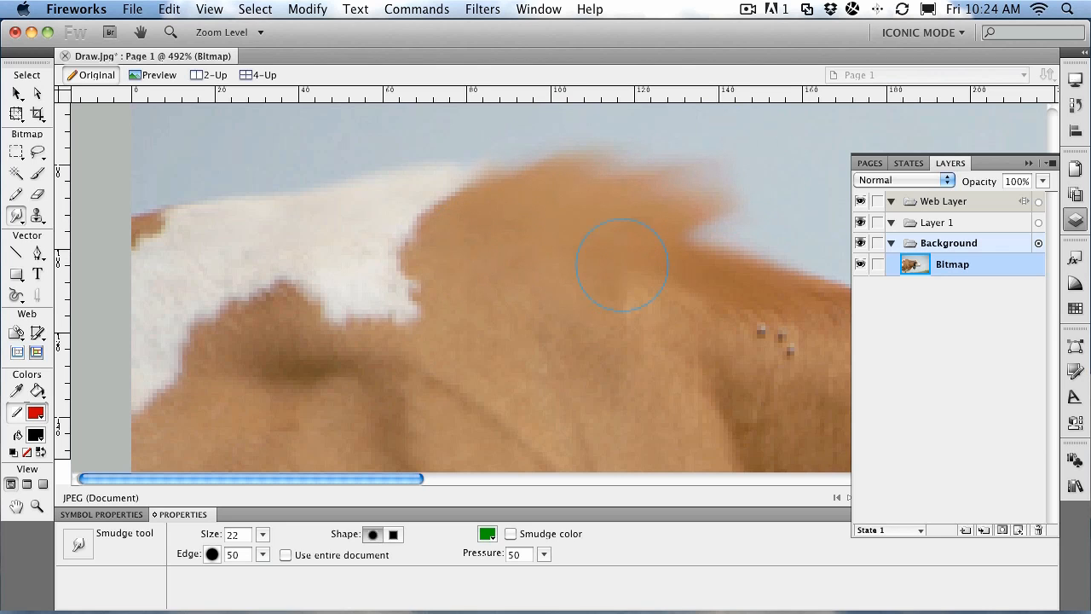
drag(623, 266, 762, 209)
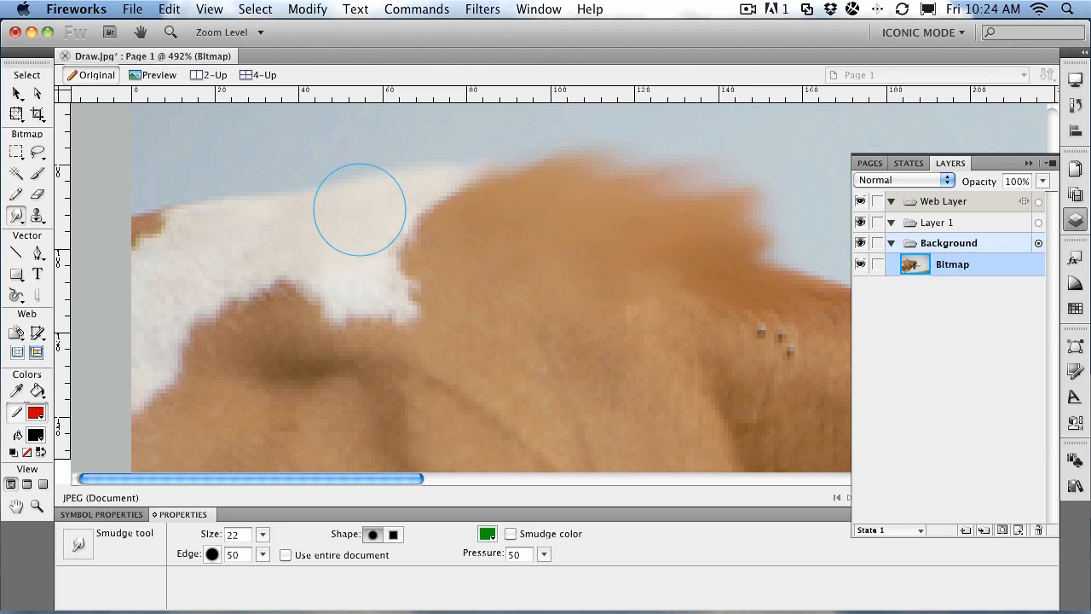
Smudge the upper edge of the white patch on the cow's back into the sky and check the photo at 100%
drag(359, 209, 438, 122)
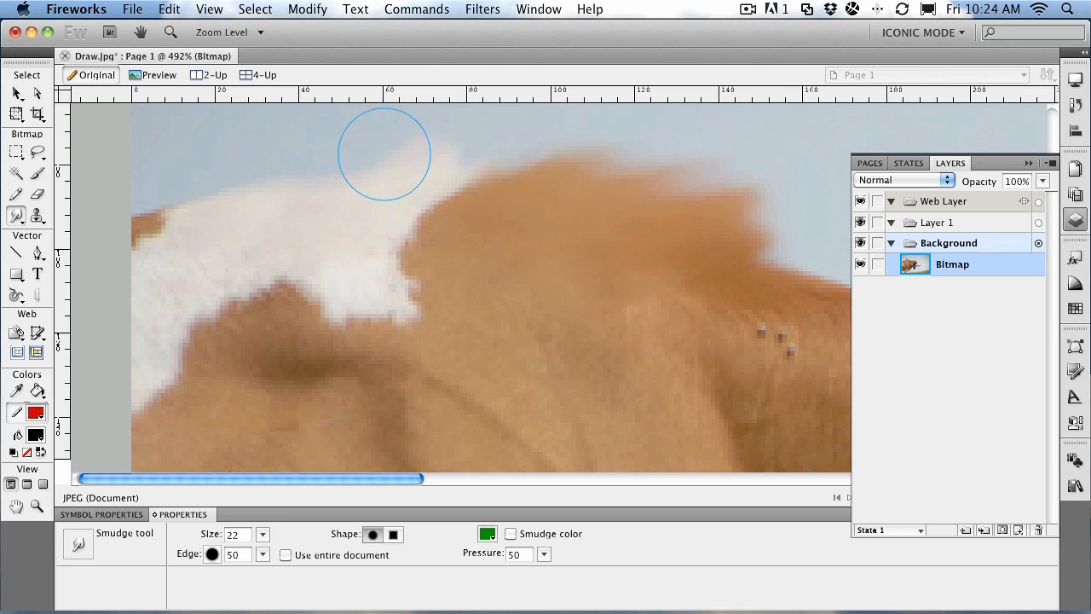
click(38, 504)
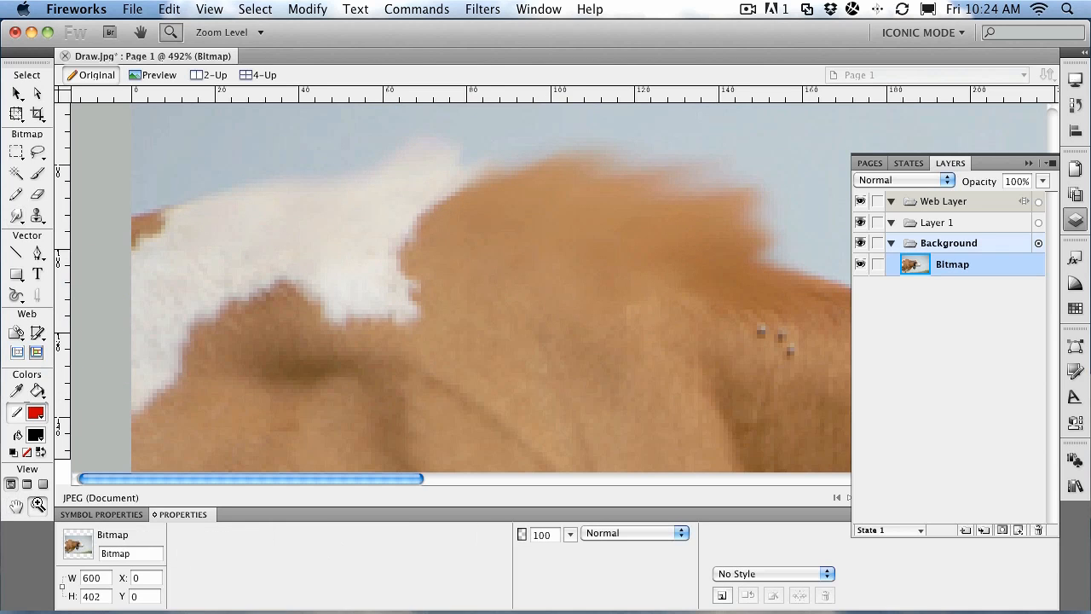
double_click(38, 504)
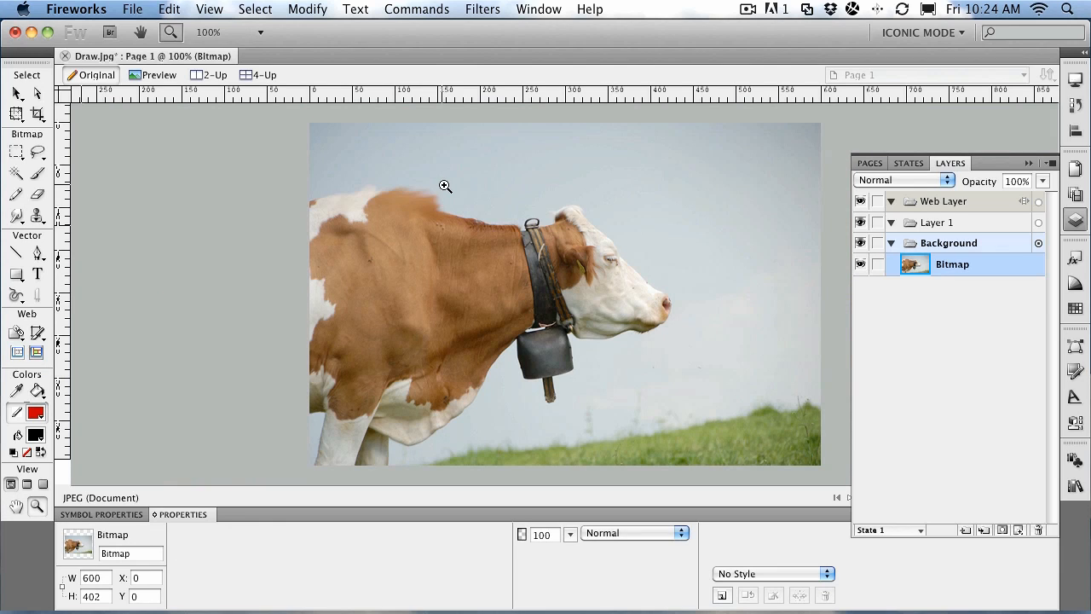
Activate the Rubber Stamp tool
click(41, 219)
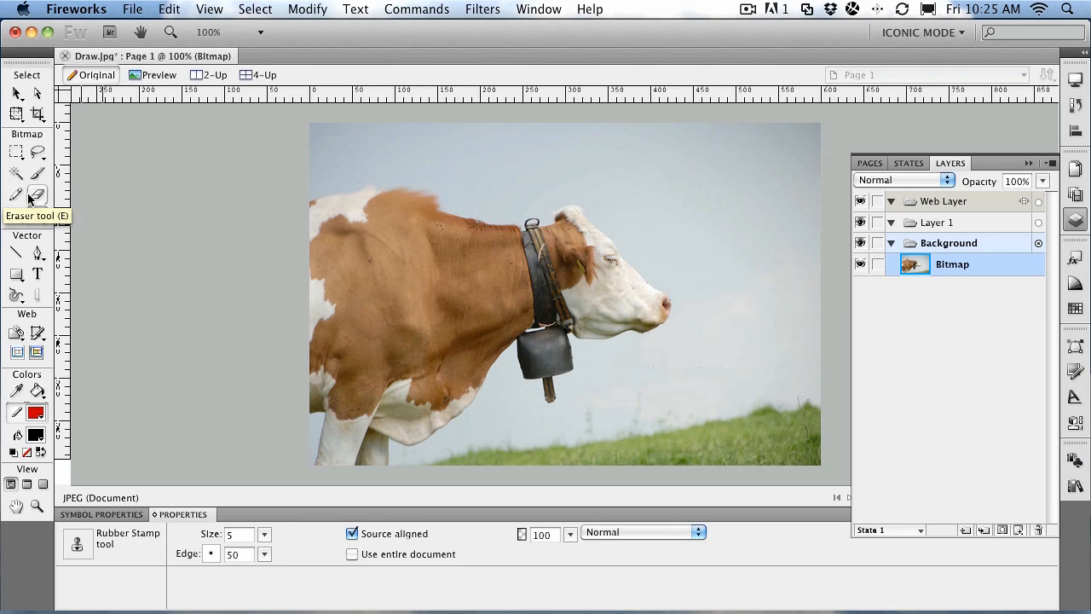
click(16, 216)
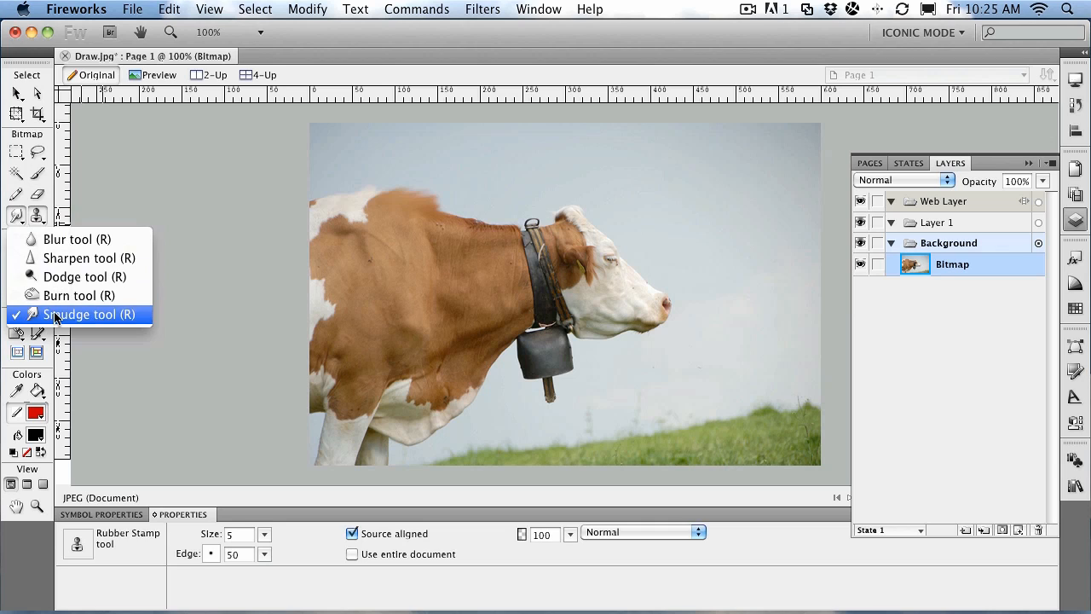
click(195, 185)
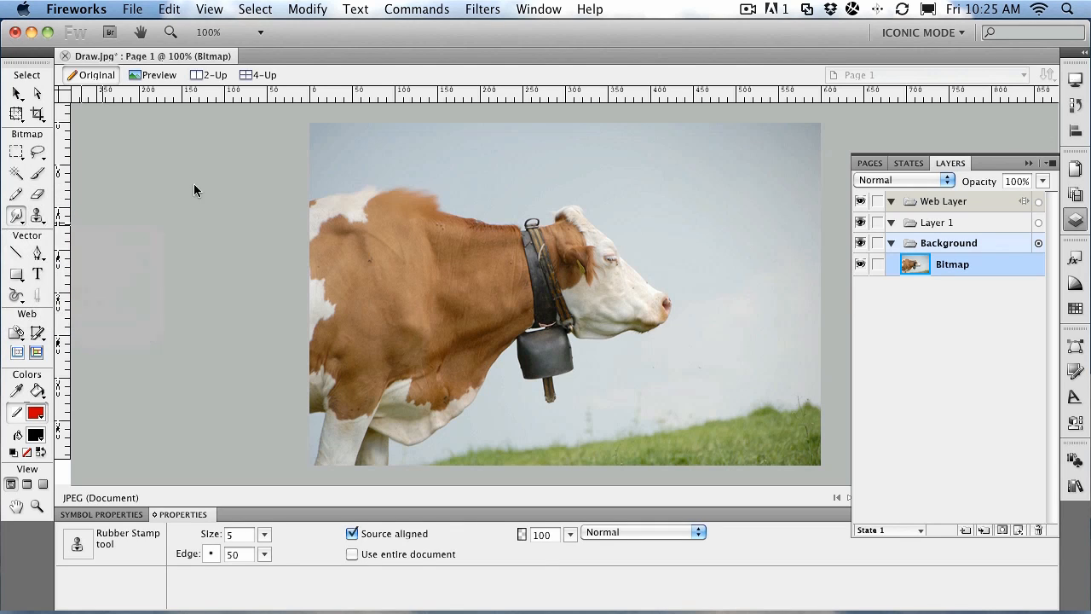